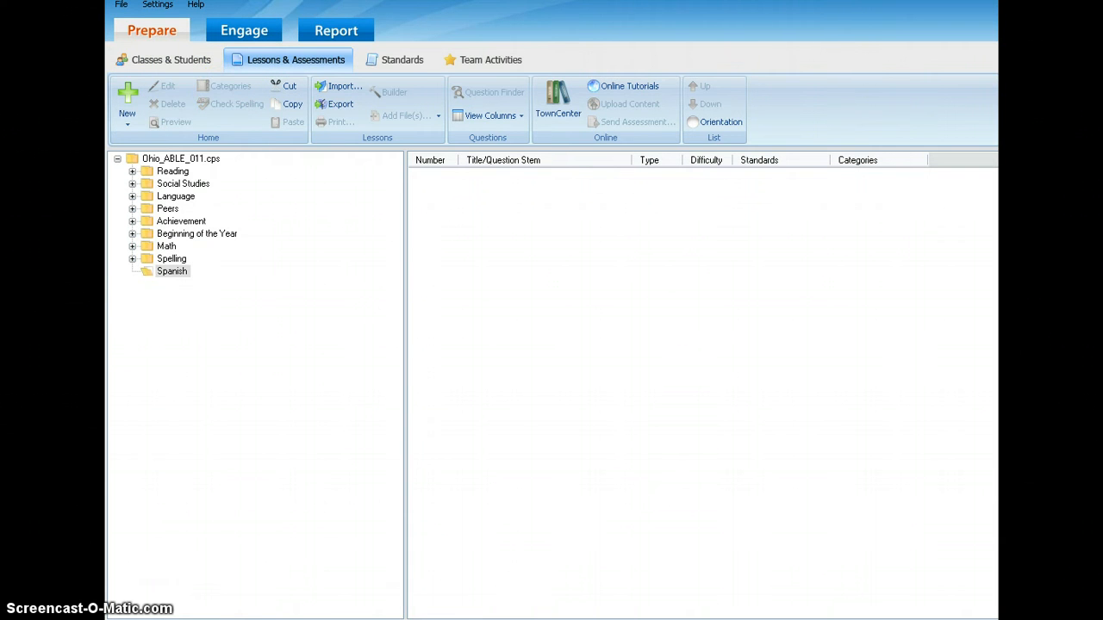
left_click(117, 159)
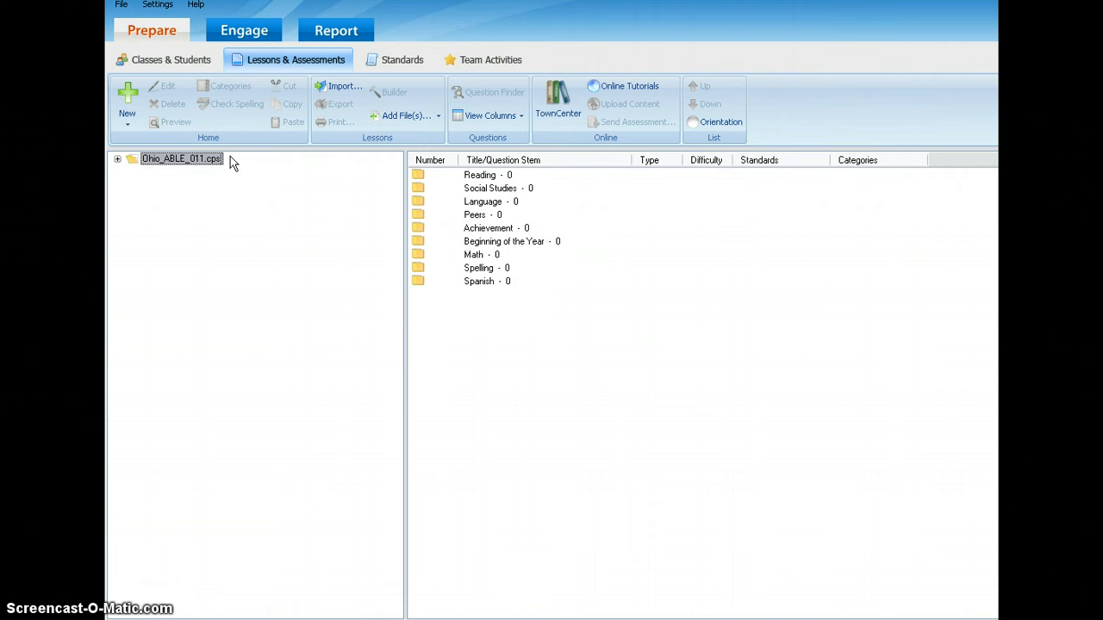
left_click(129, 172)
left_click(117, 161)
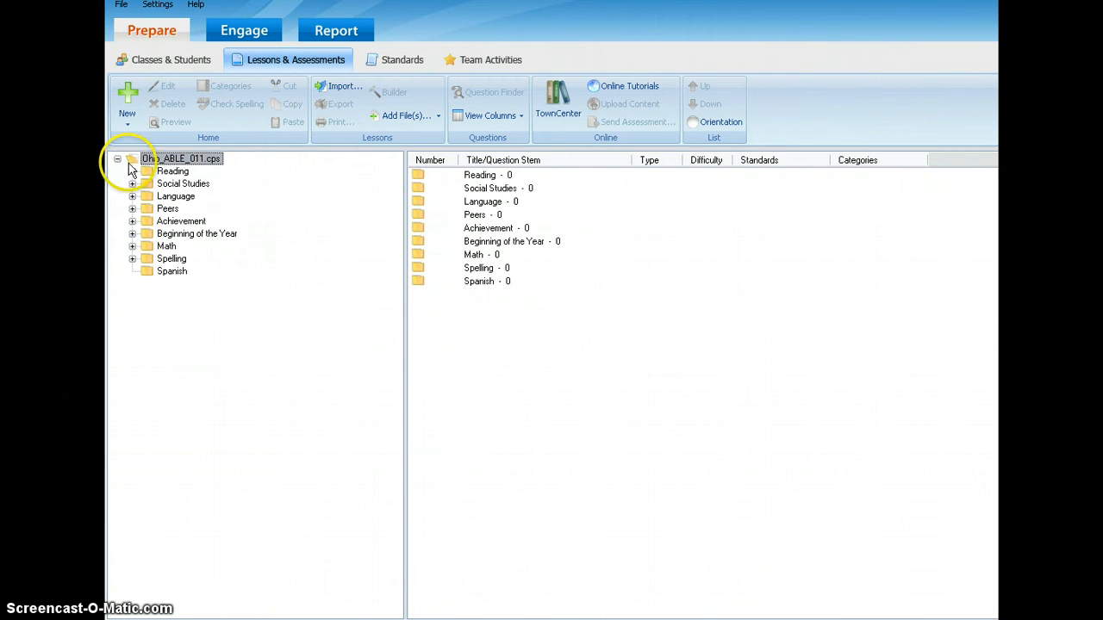
left_click(166, 273)
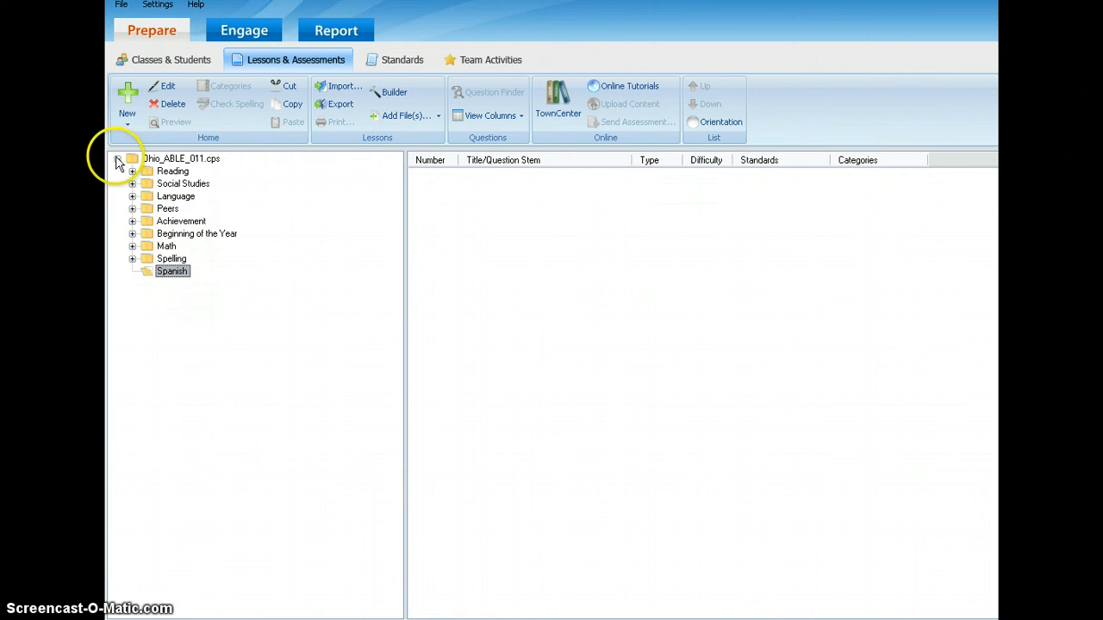
Create a folder named German directly under the Ohio_ABLE_011.cps database.
left_click(181, 160)
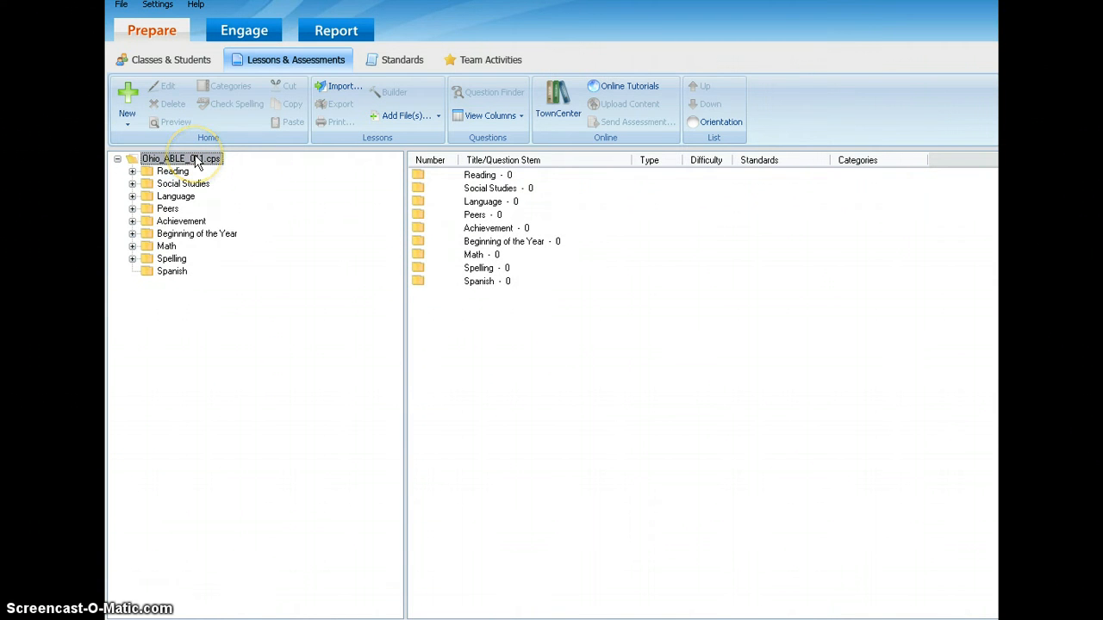
left_click(117, 160)
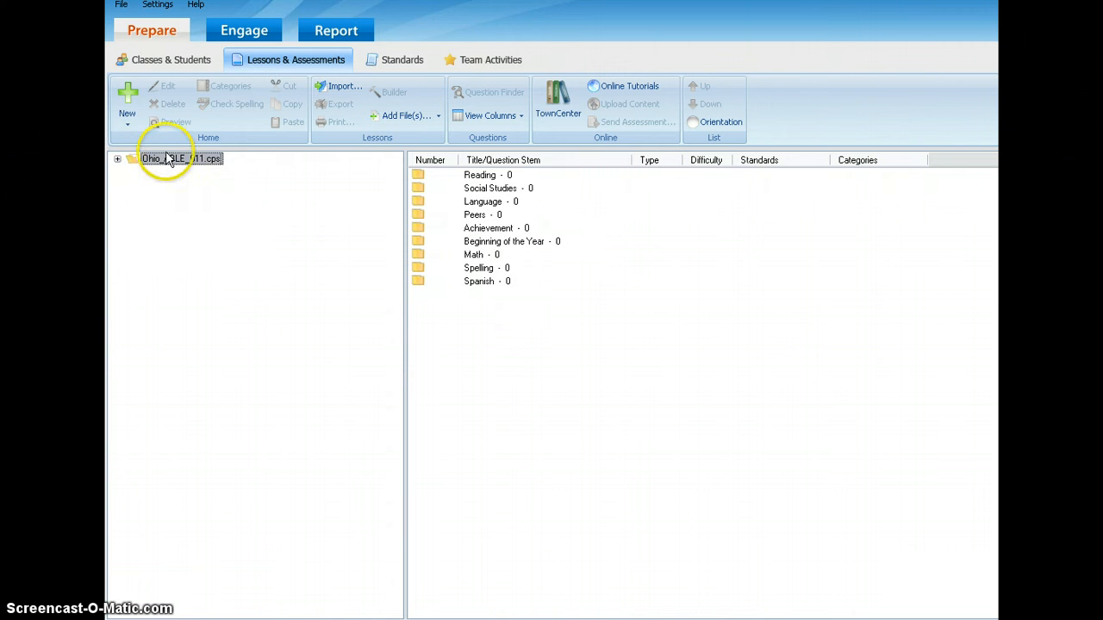
left_click(129, 104)
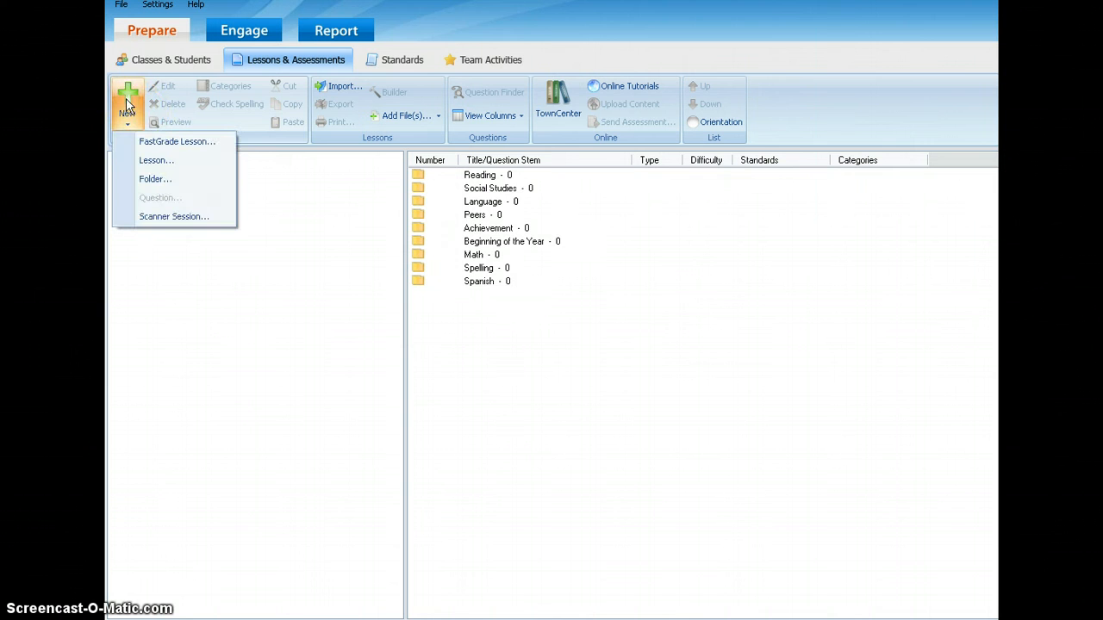
left_click(154, 181)
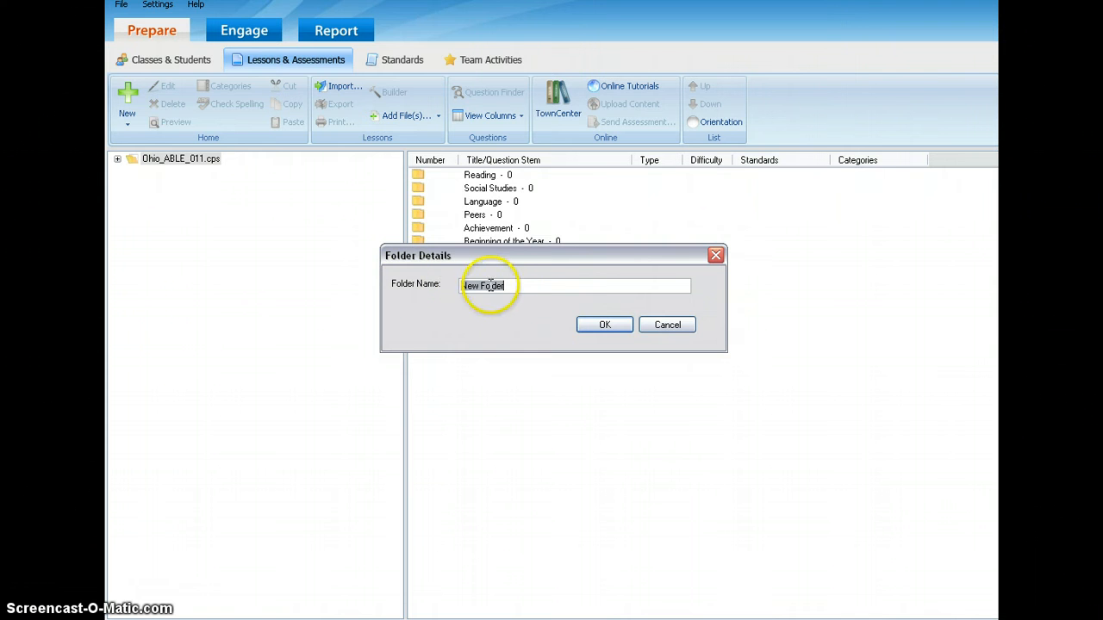
key("BackSpace")
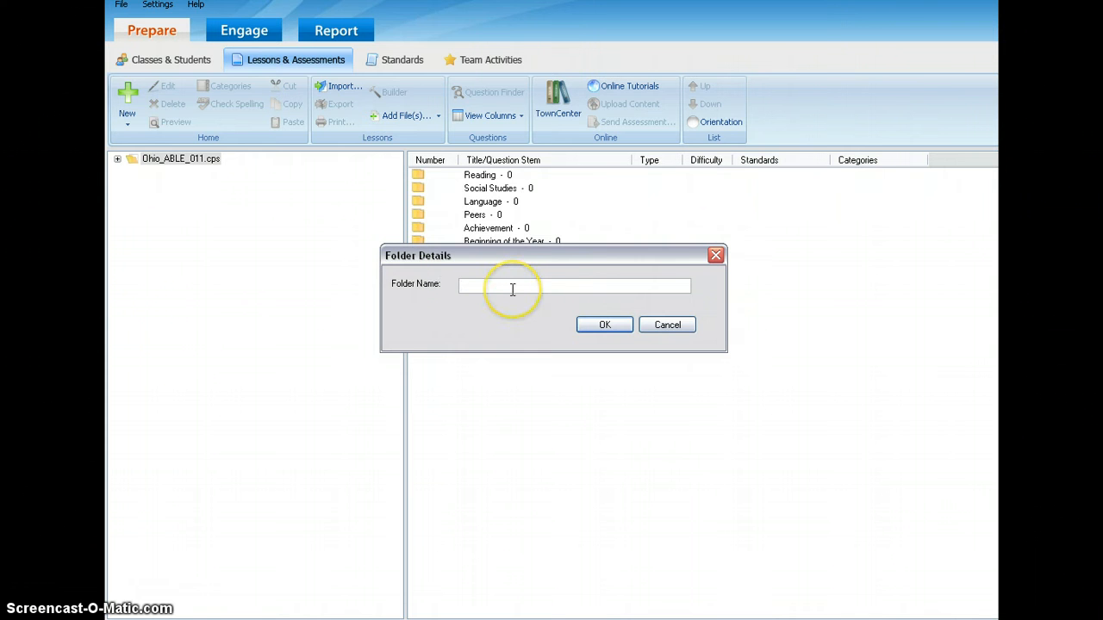
type("Germa")
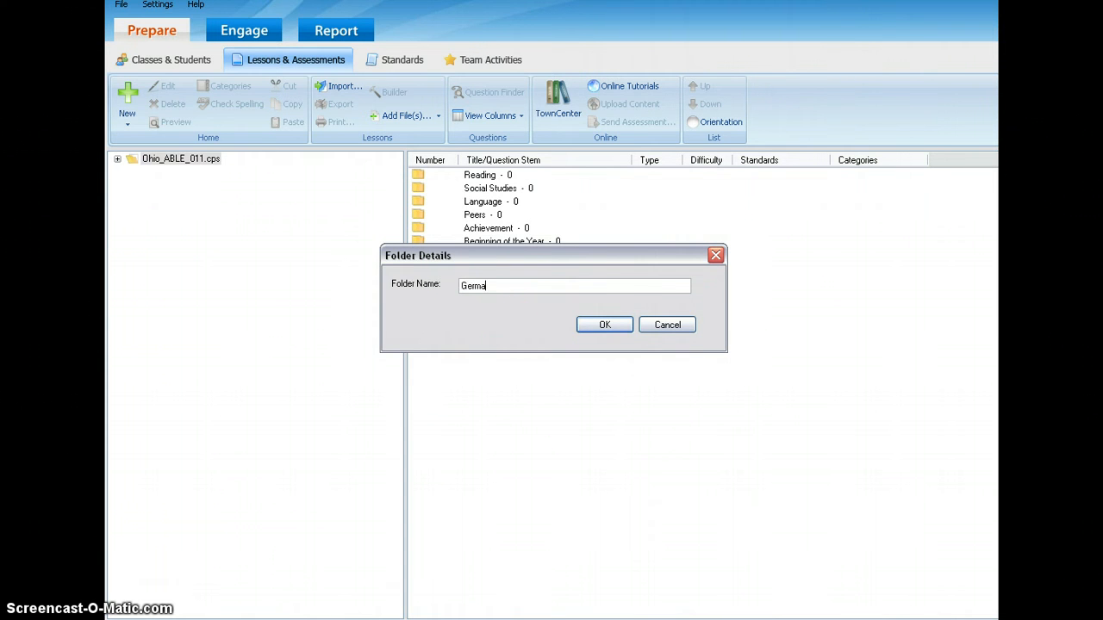
type("n")
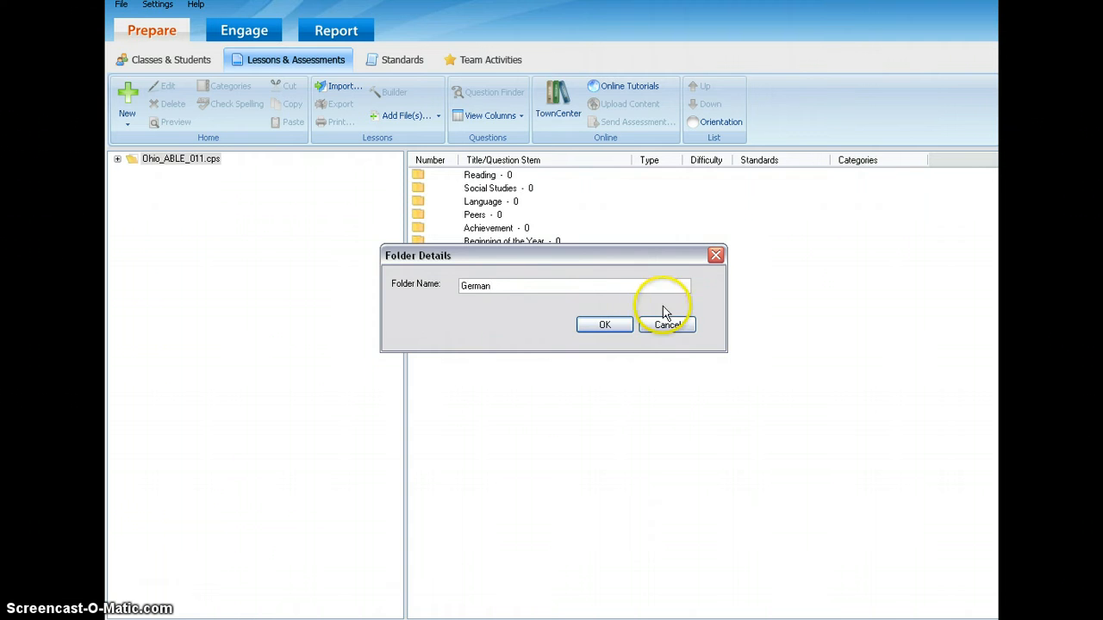
left_click(607, 328)
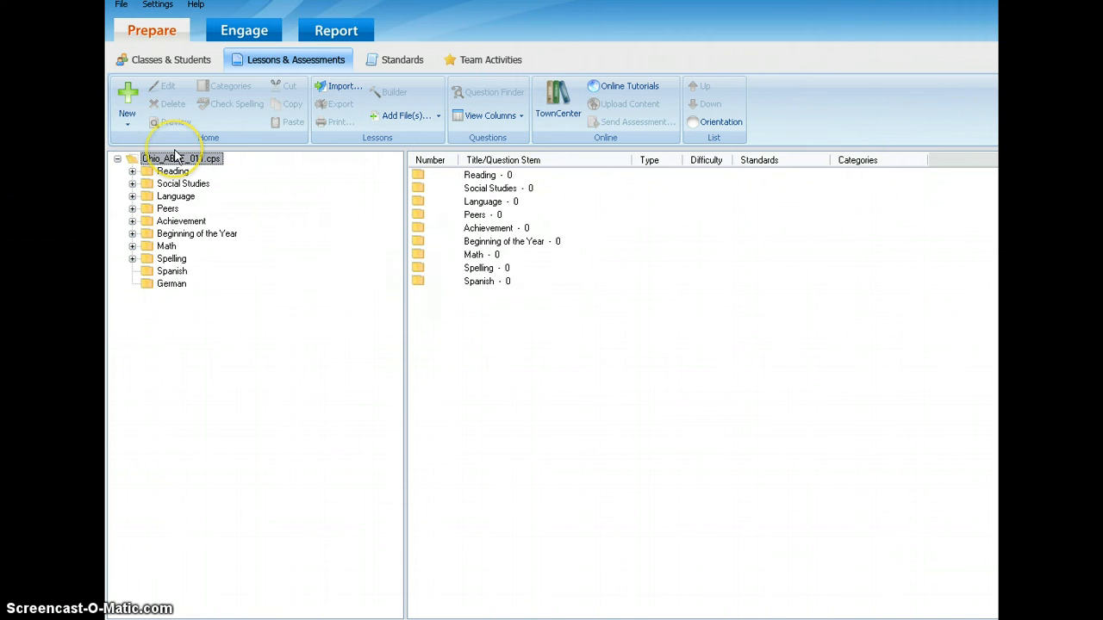
left_click(166, 285)
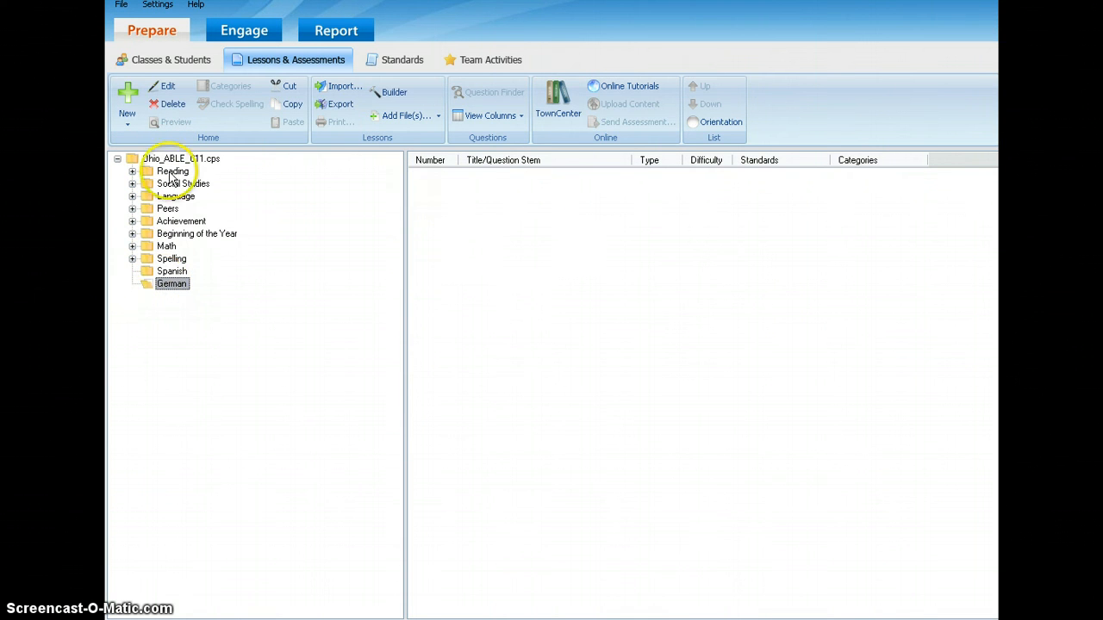
left_click(157, 288)
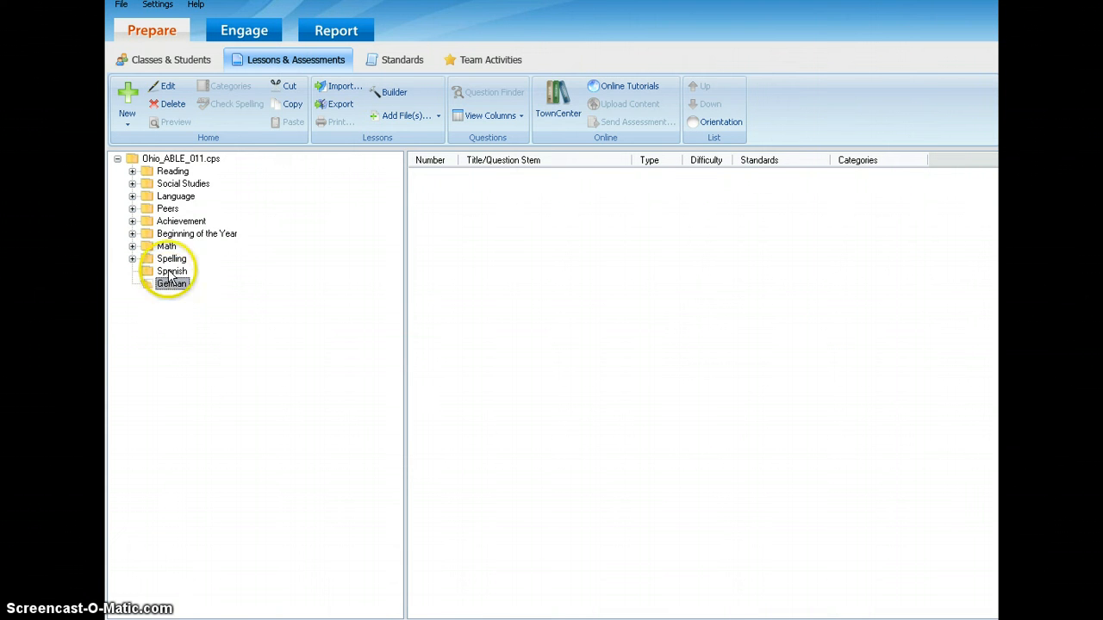
left_click(170, 272)
left_click(170, 274)
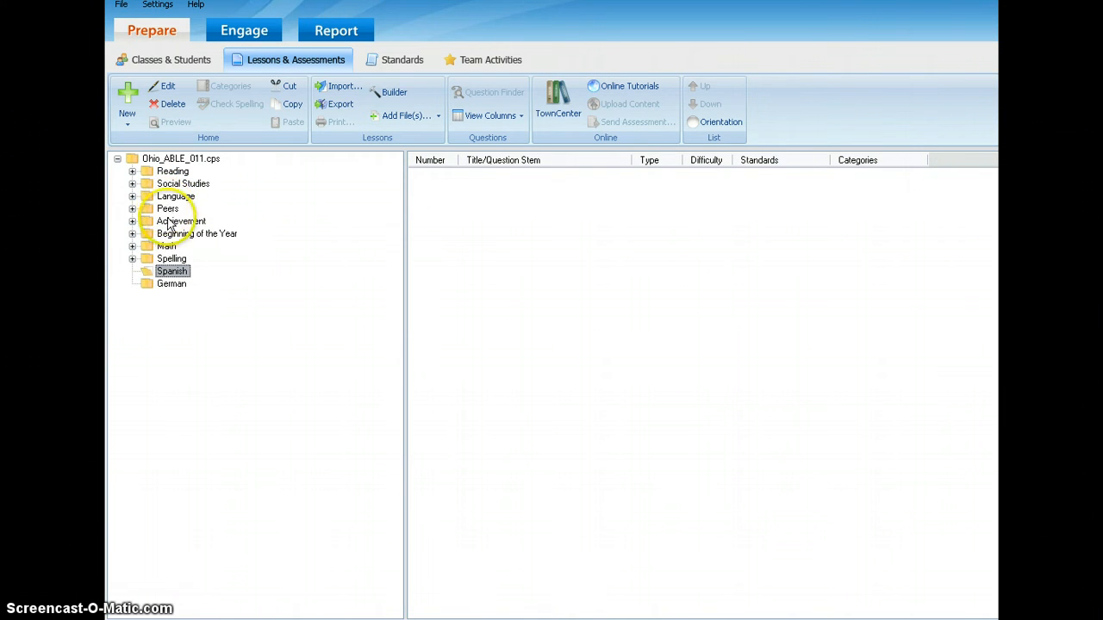
left_click(171, 285)
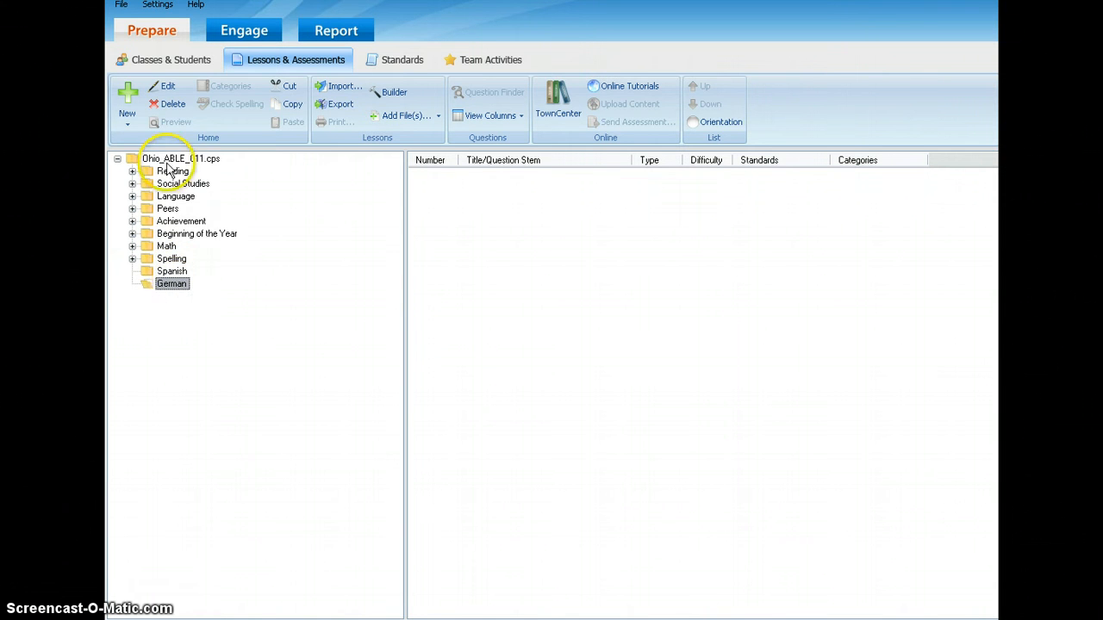
left_click(169, 160)
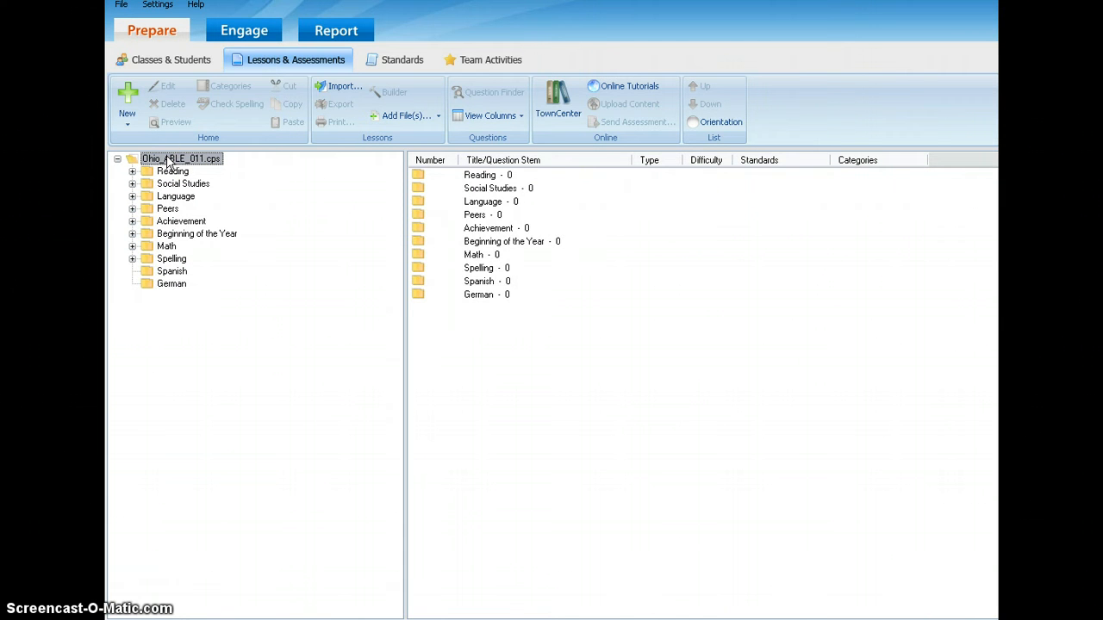
Start a new lesson inside the German folder and title it Nouns.
left_click(162, 288)
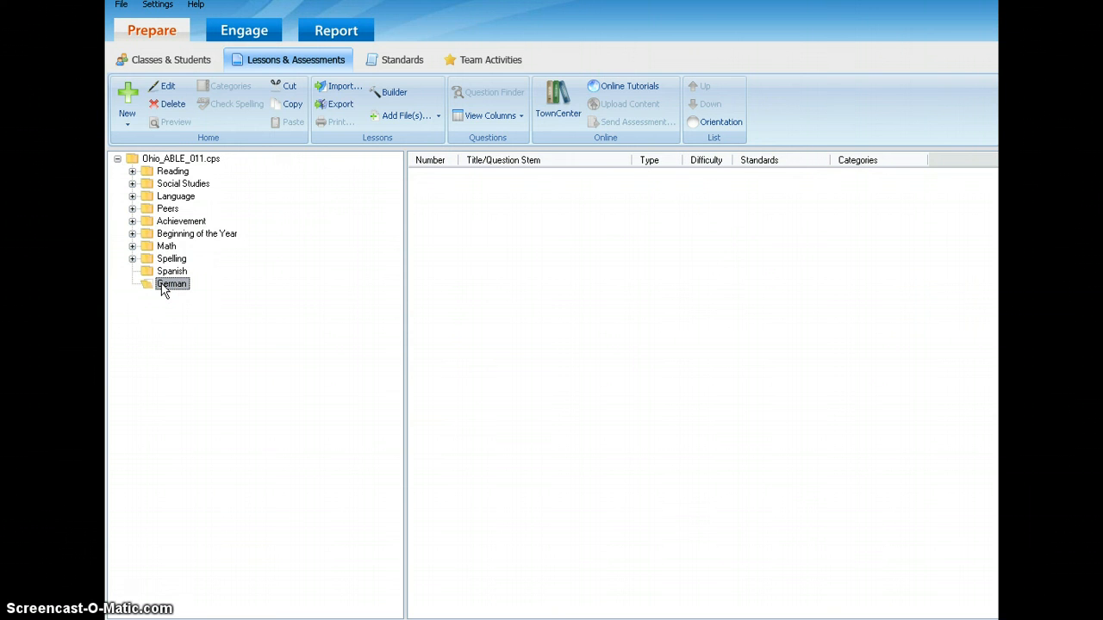
left_click(126, 102)
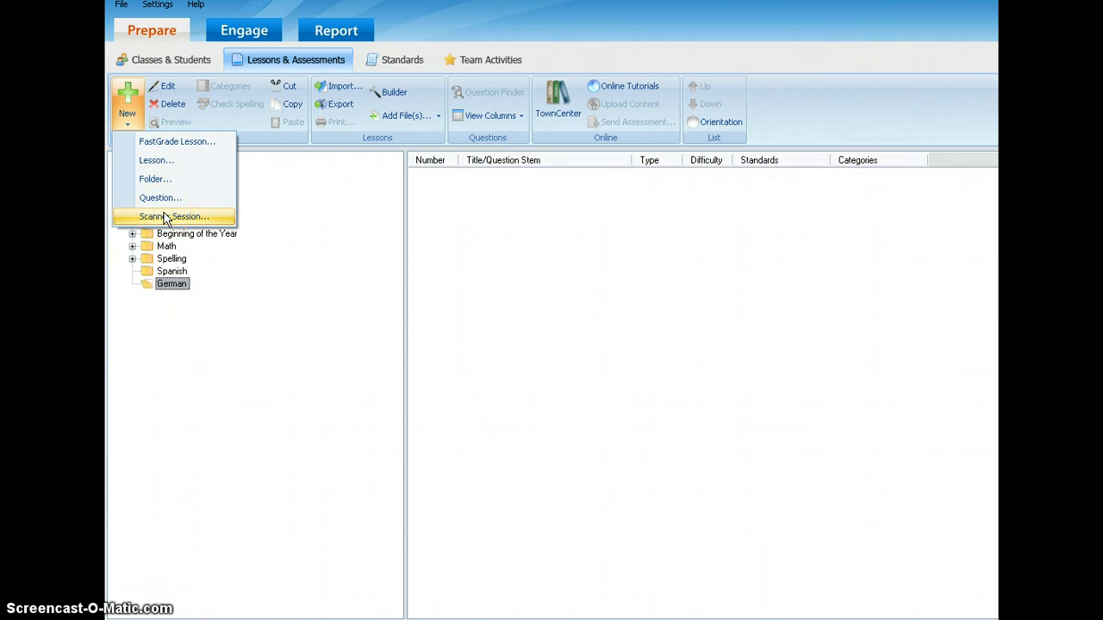
left_click(150, 164)
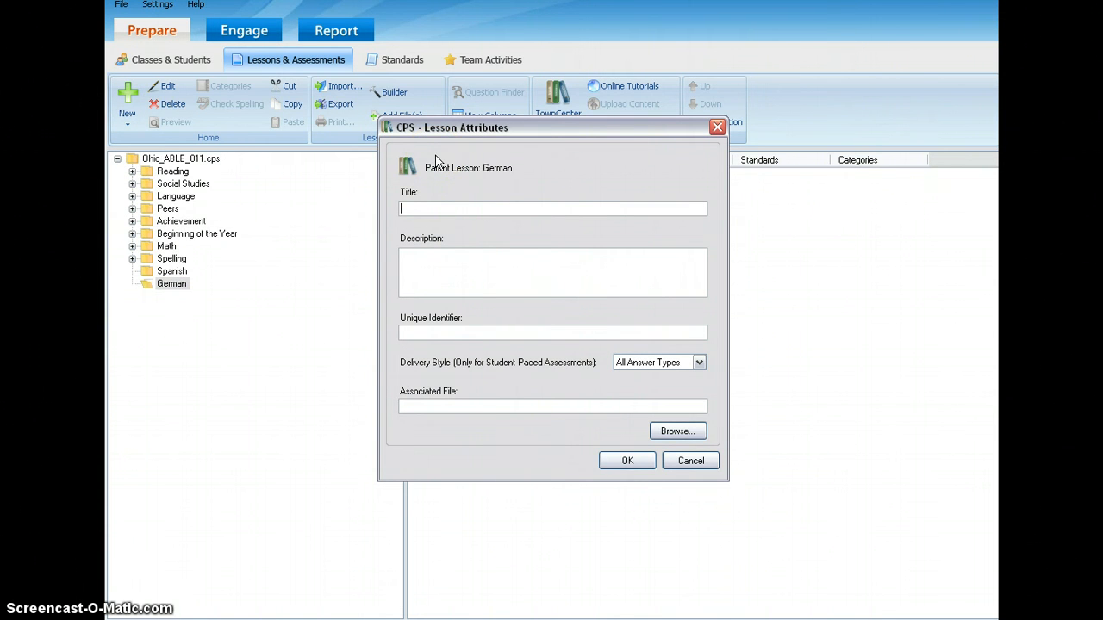
left_click(408, 200)
type("Nouns")
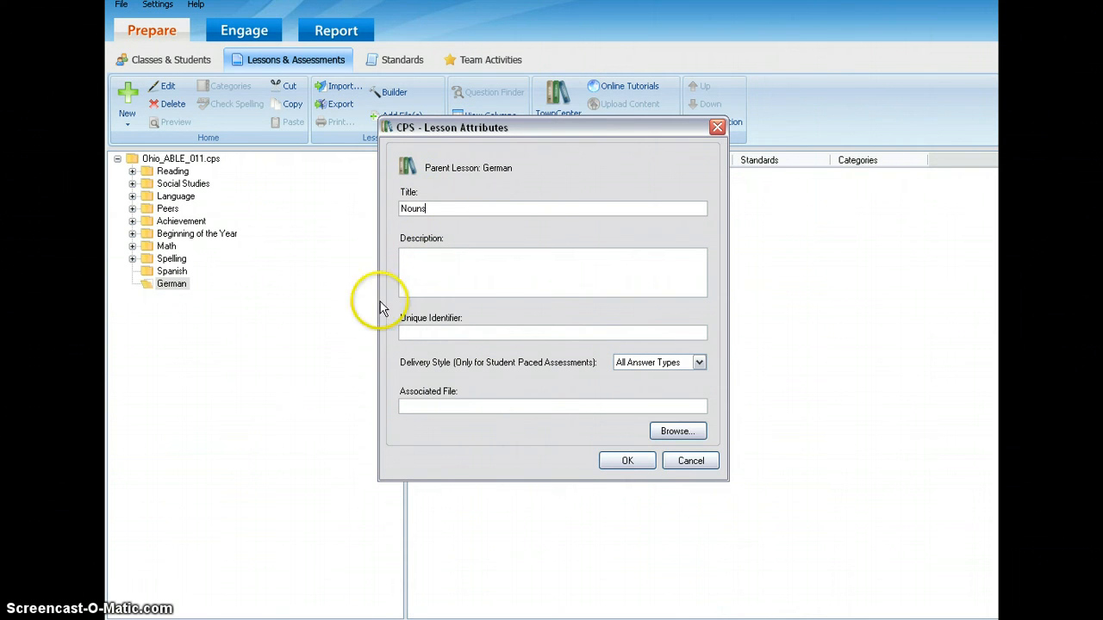
Enter "1st Test on Nouns" as the lesson's description and save the lesson.
left_click(446, 265)
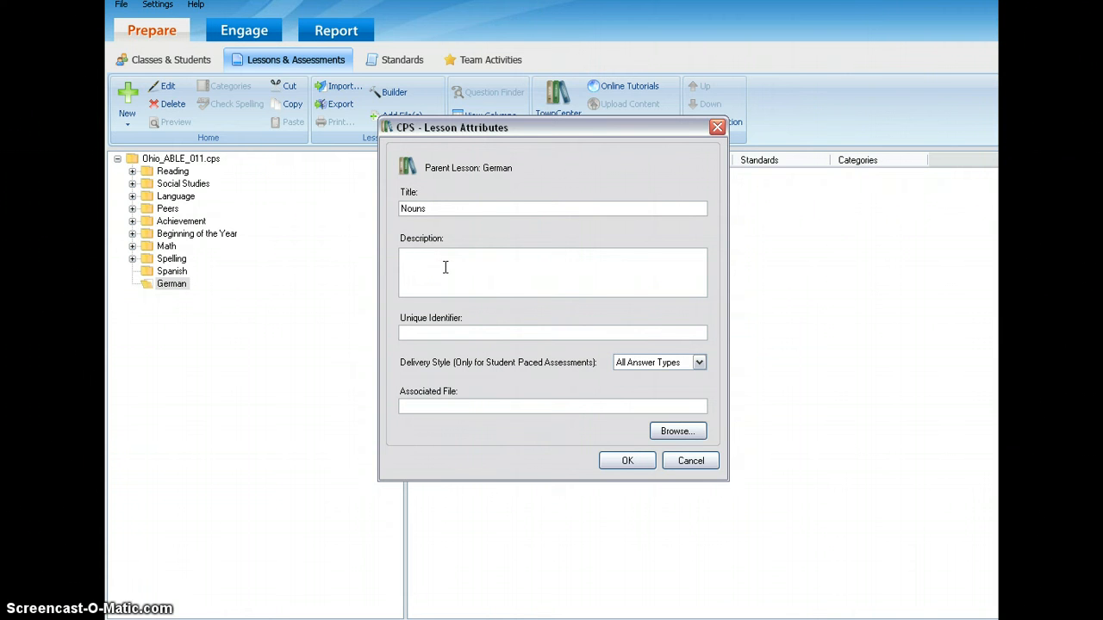
type("1st Test on Nouns")
left_click(453, 330)
left_click(456, 254)
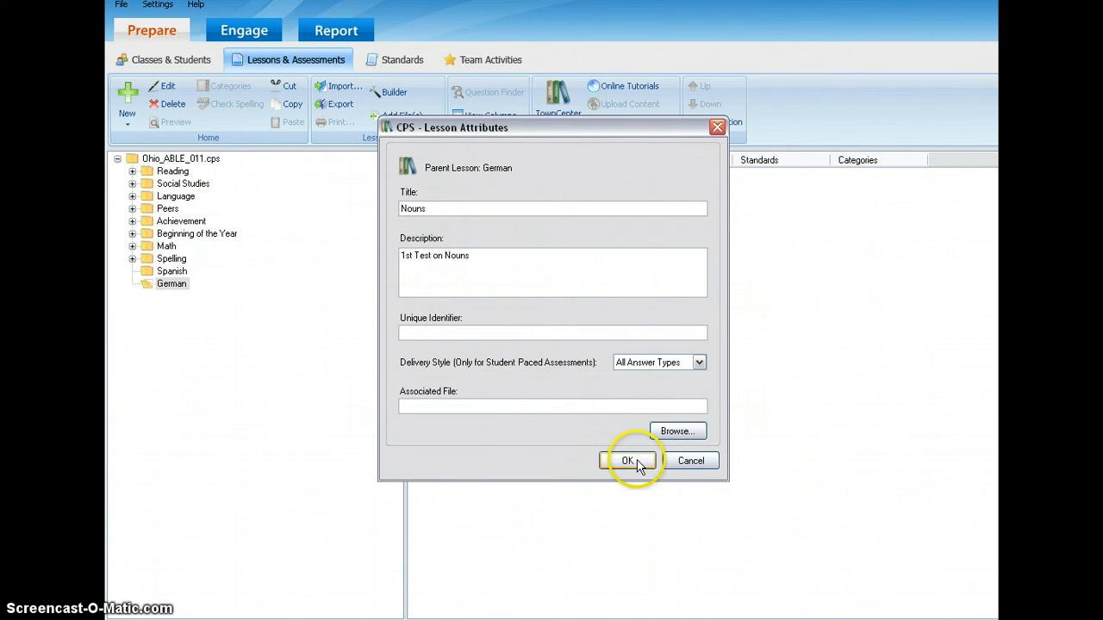
left_click(628, 461)
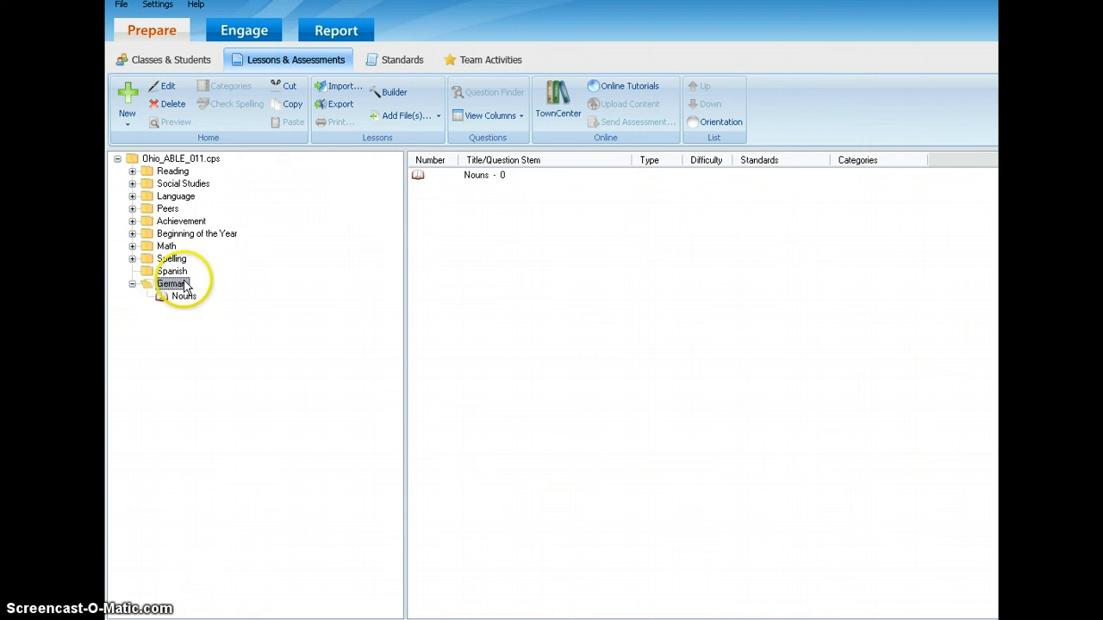
left_click(132, 284)
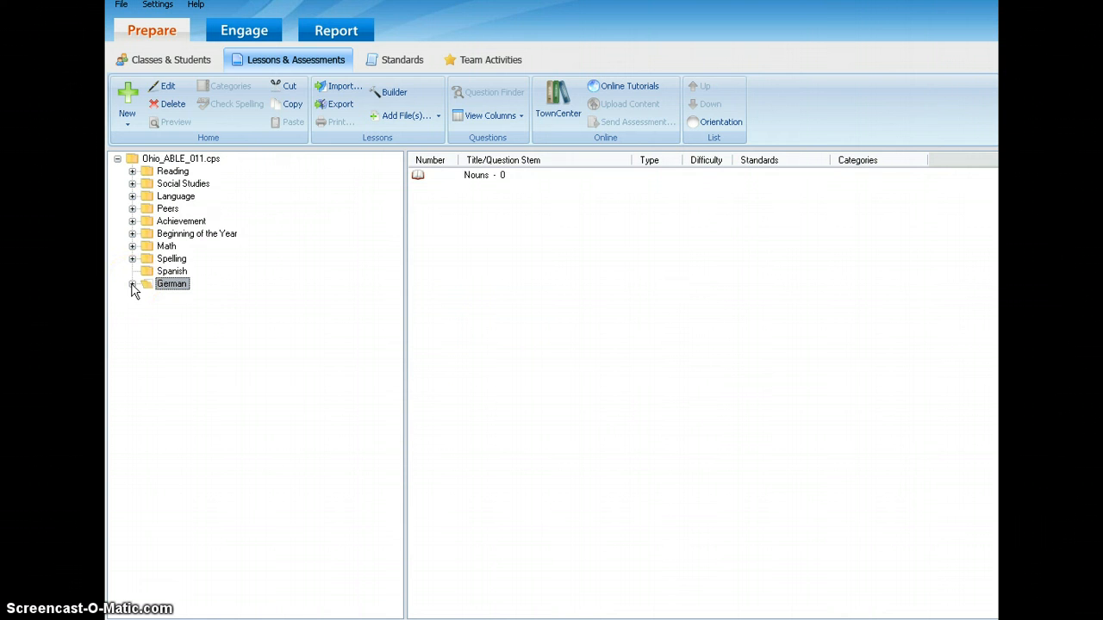
left_click(132, 284)
left_click(169, 297)
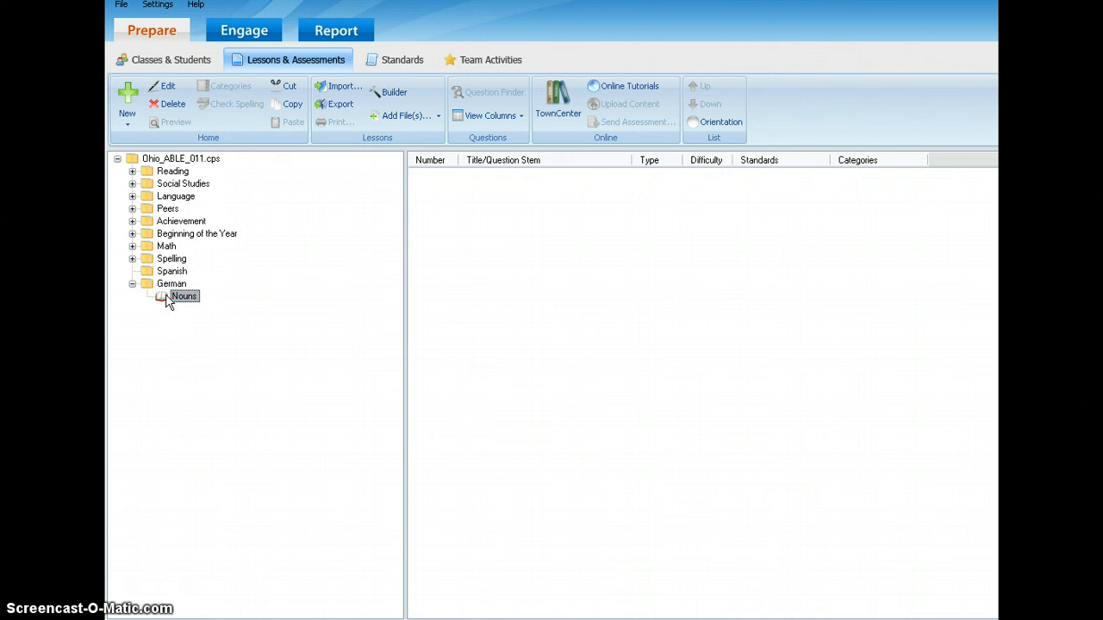
left_click(187, 297)
left_click(171, 284)
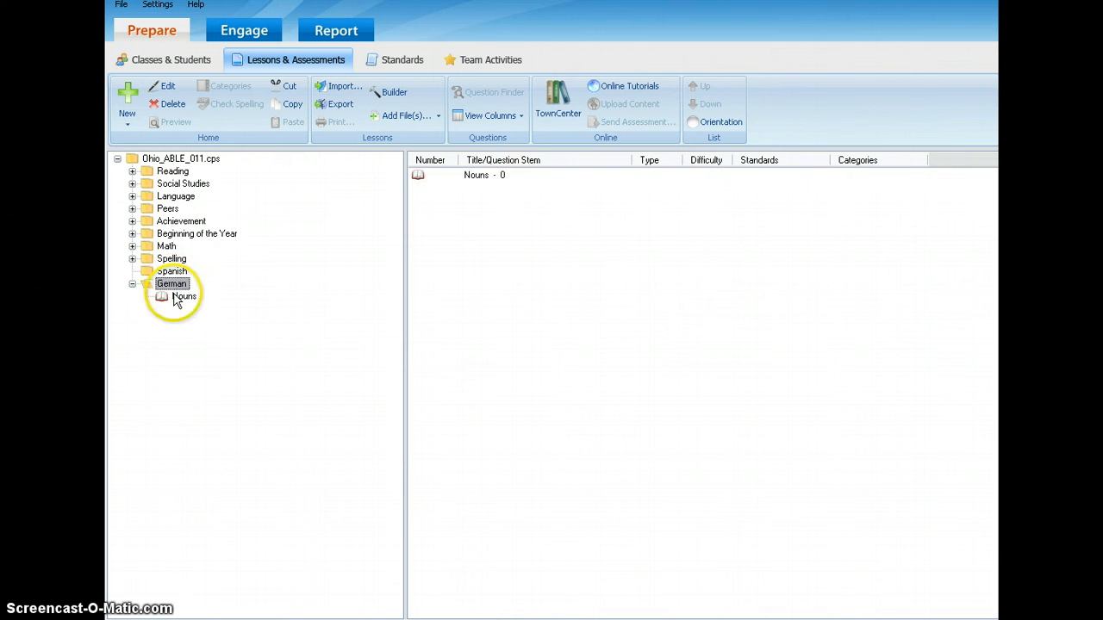
Add a new question to the Nouns lesson with the question text "What is a noun?".
left_click(176, 296)
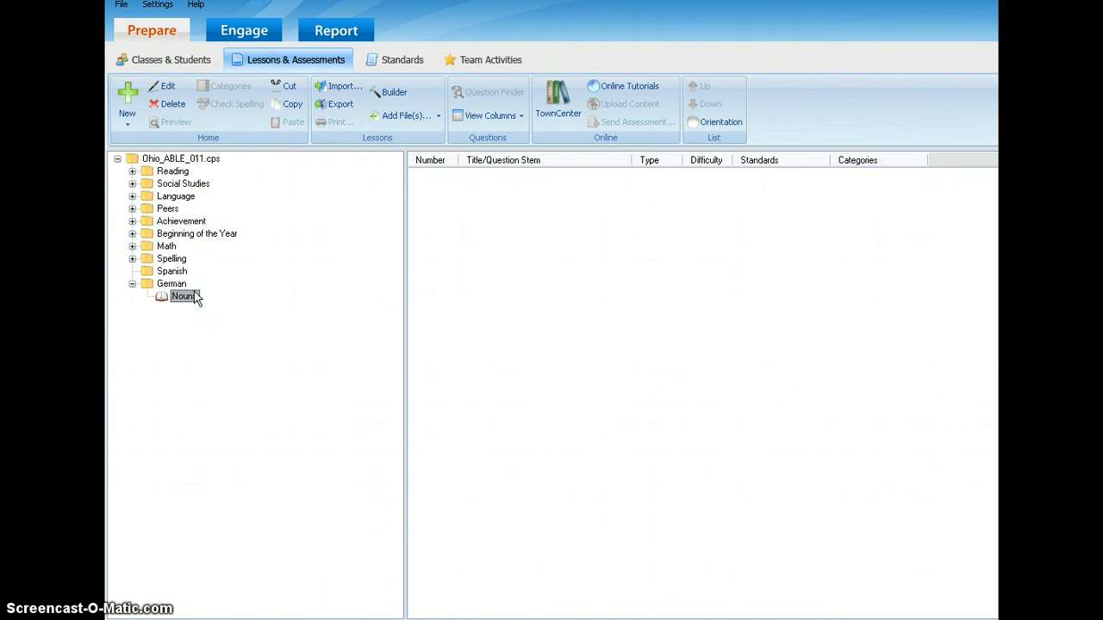
left_click(135, 108)
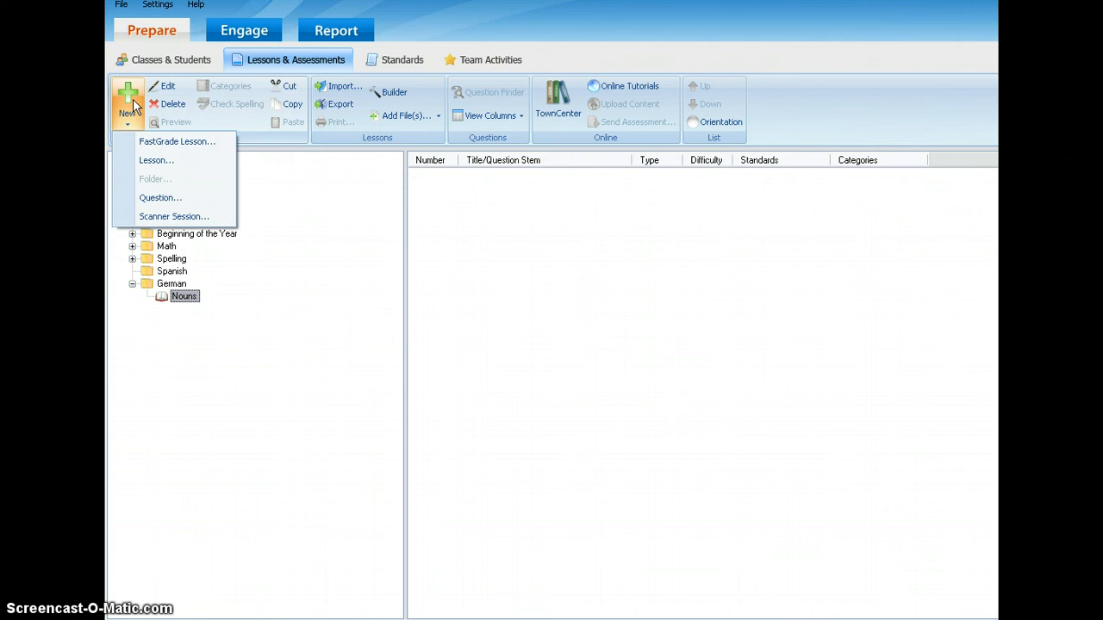
left_click(146, 198)
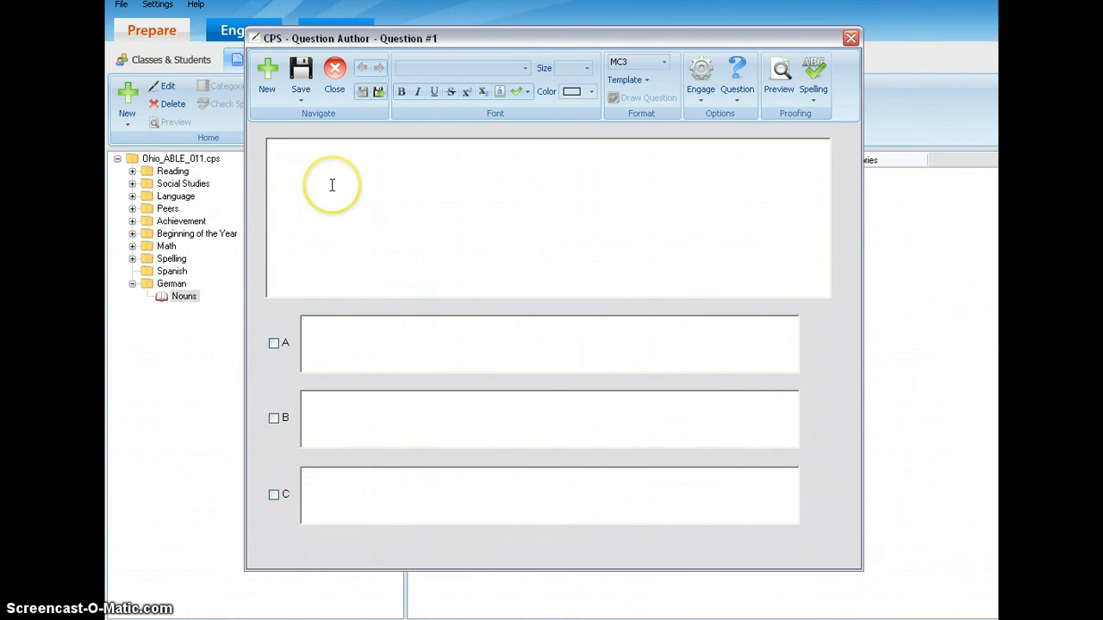
left_click(332, 185)
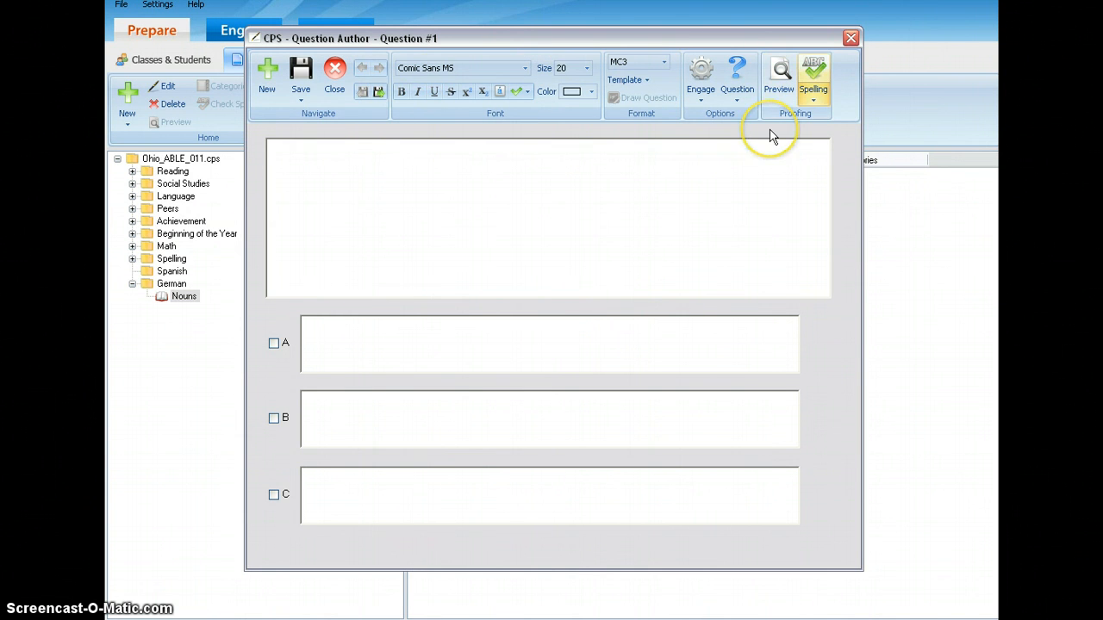
left_click(650, 214)
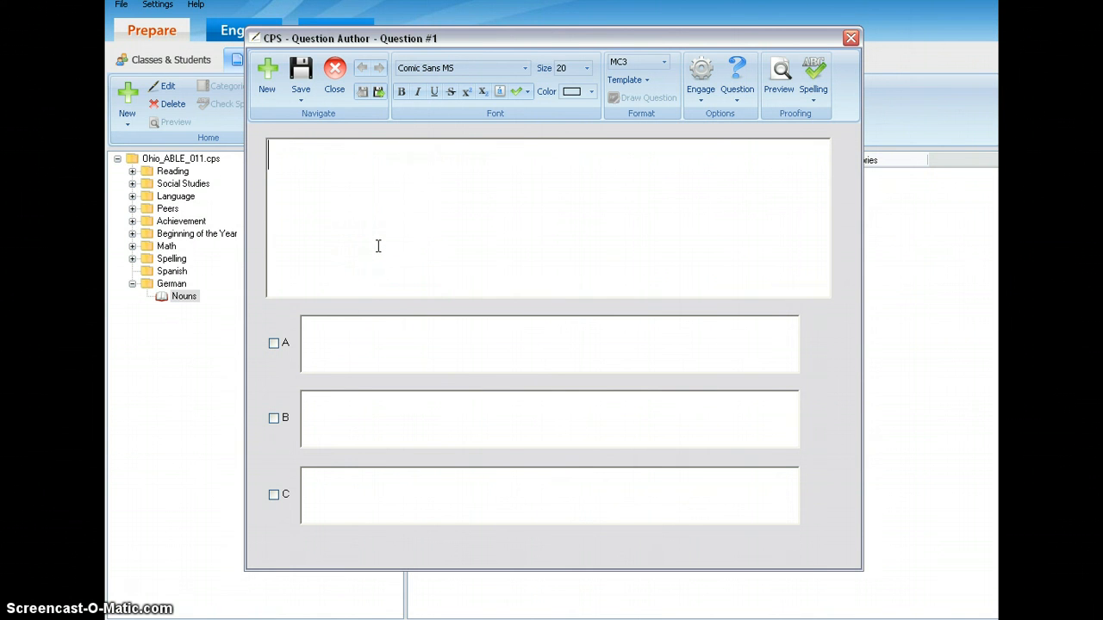
type("What is a ")
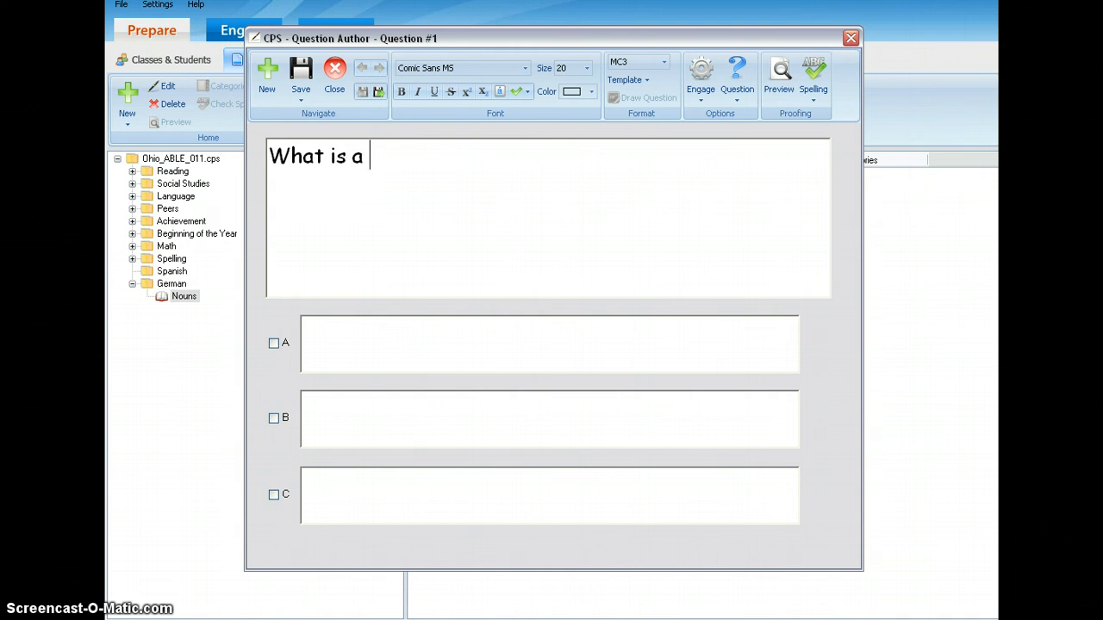
type("noun?")
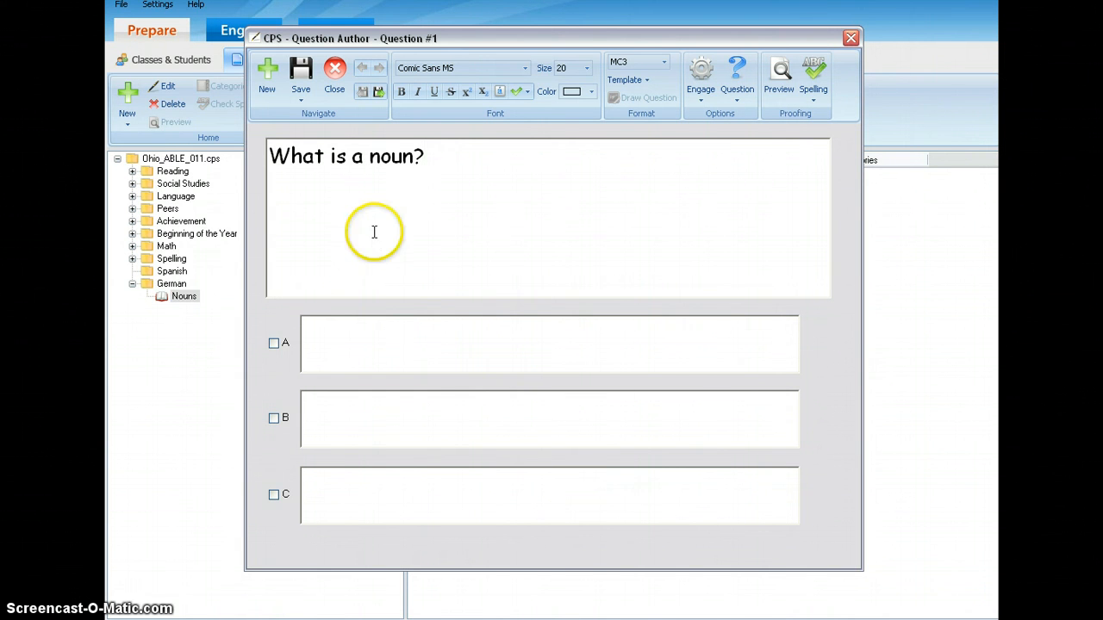
Change the question type of Question #1 to MC4 so it offers four answer choices.
left_click(357, 324)
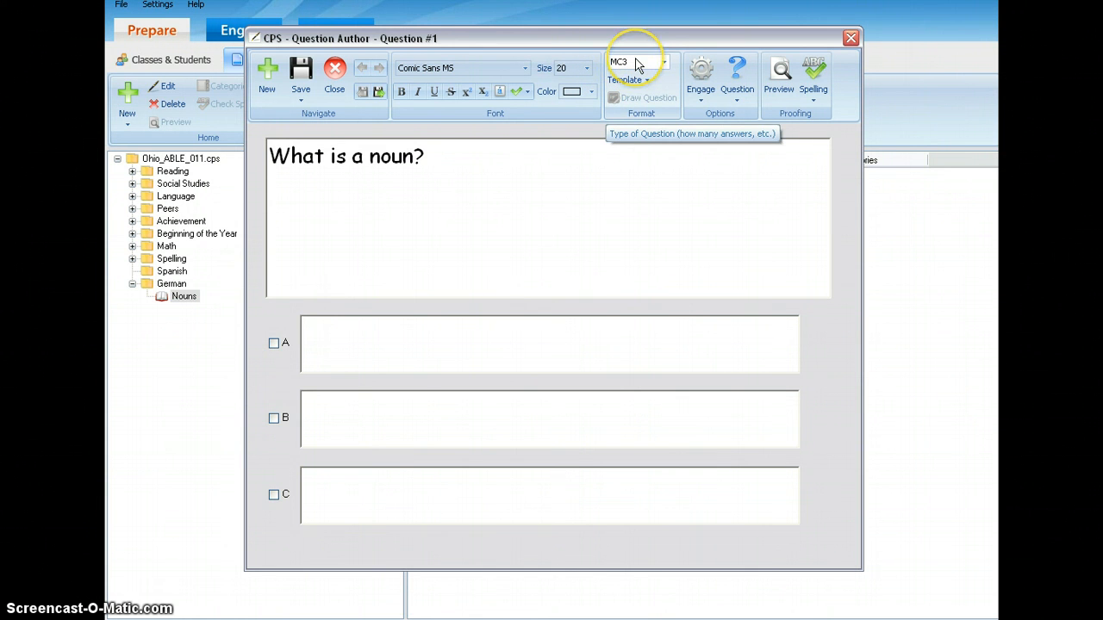
left_click(665, 64)
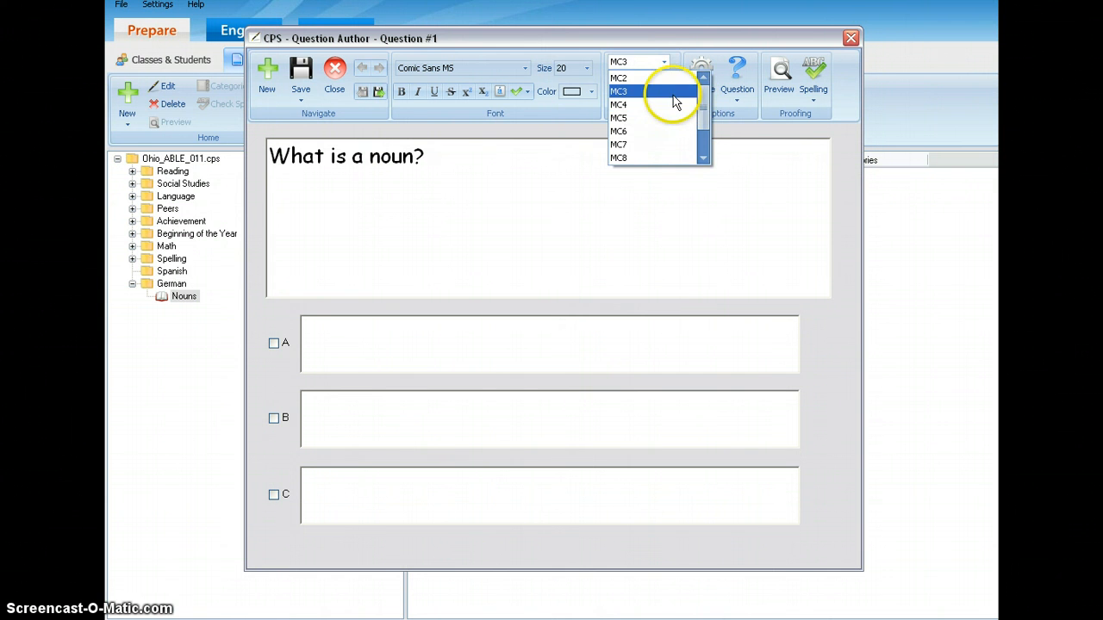
left_click_drag(704, 101, 703, 148)
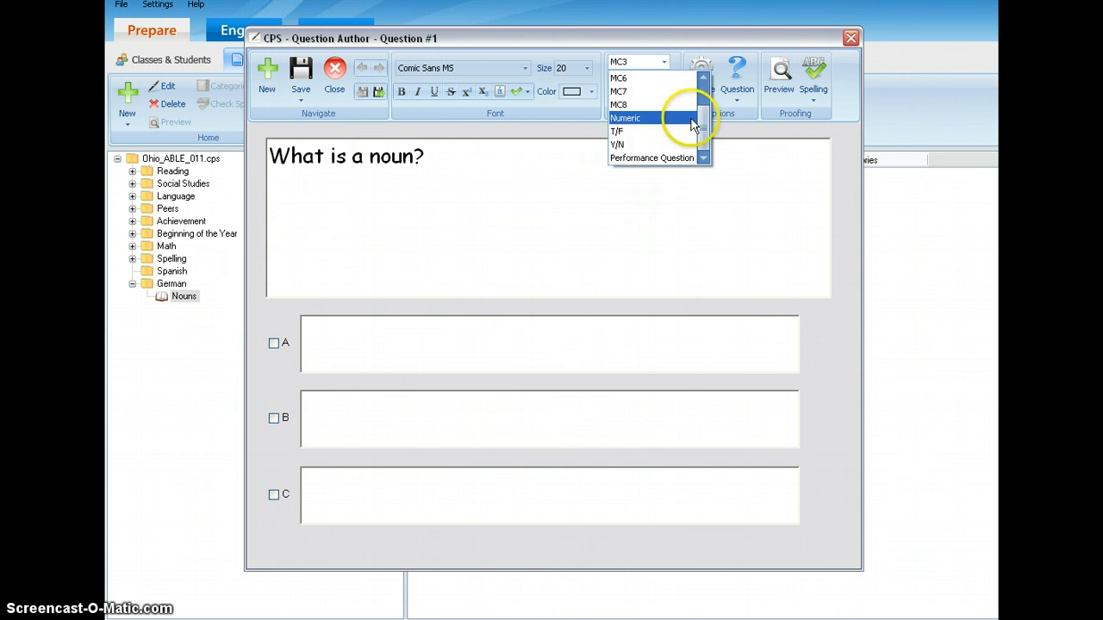
left_click_drag(699, 129, 700, 99)
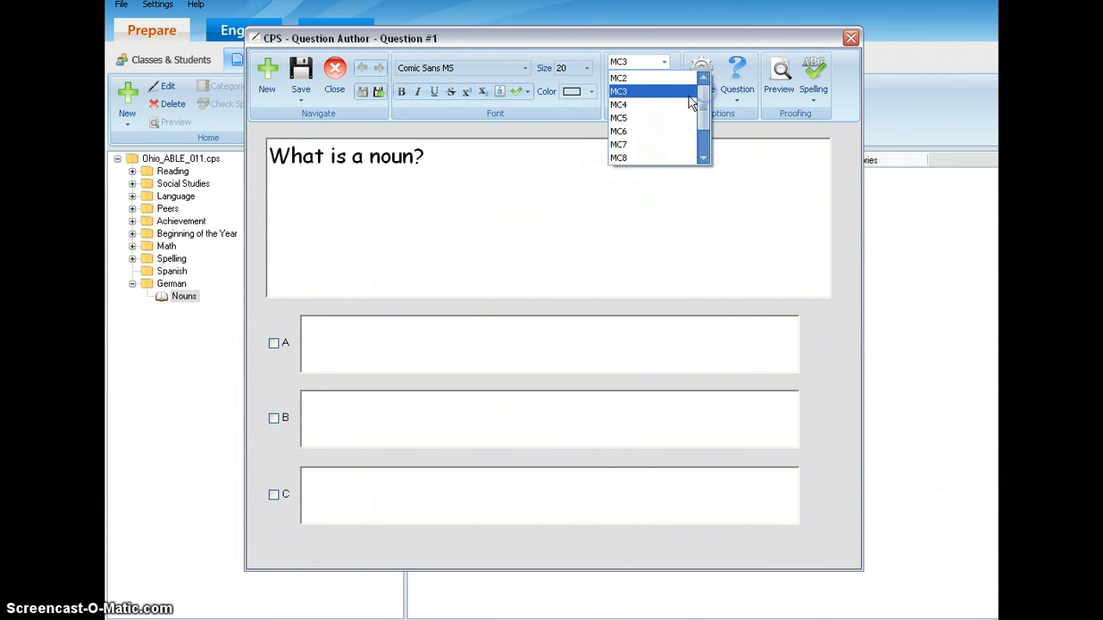
left_click(624, 104)
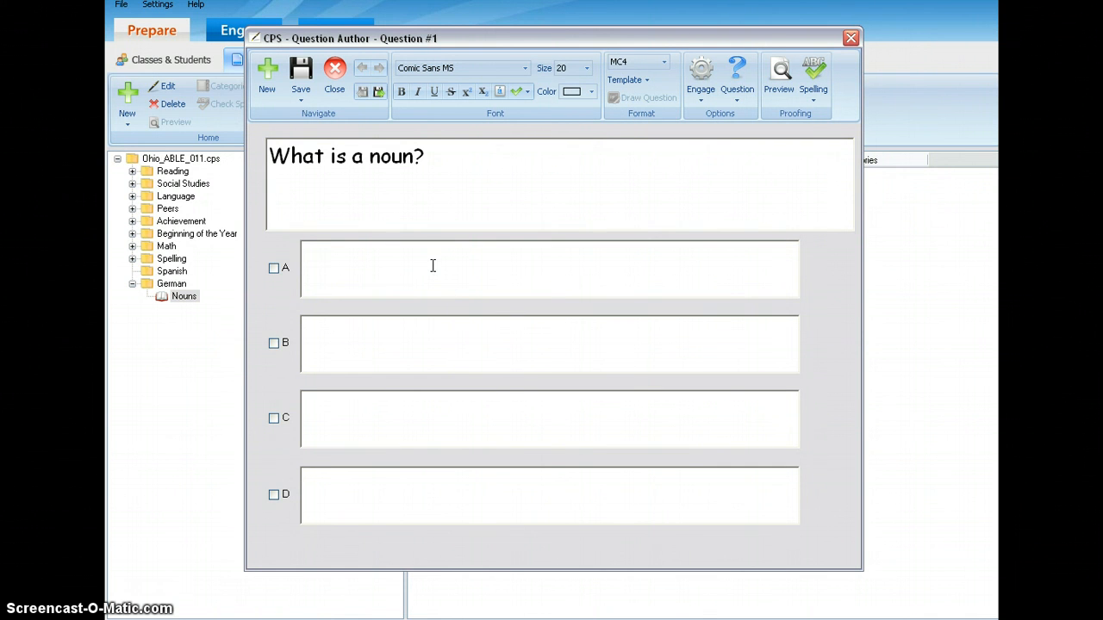
Enter "An action." as answer A of the noun question.
left_click(332, 325)
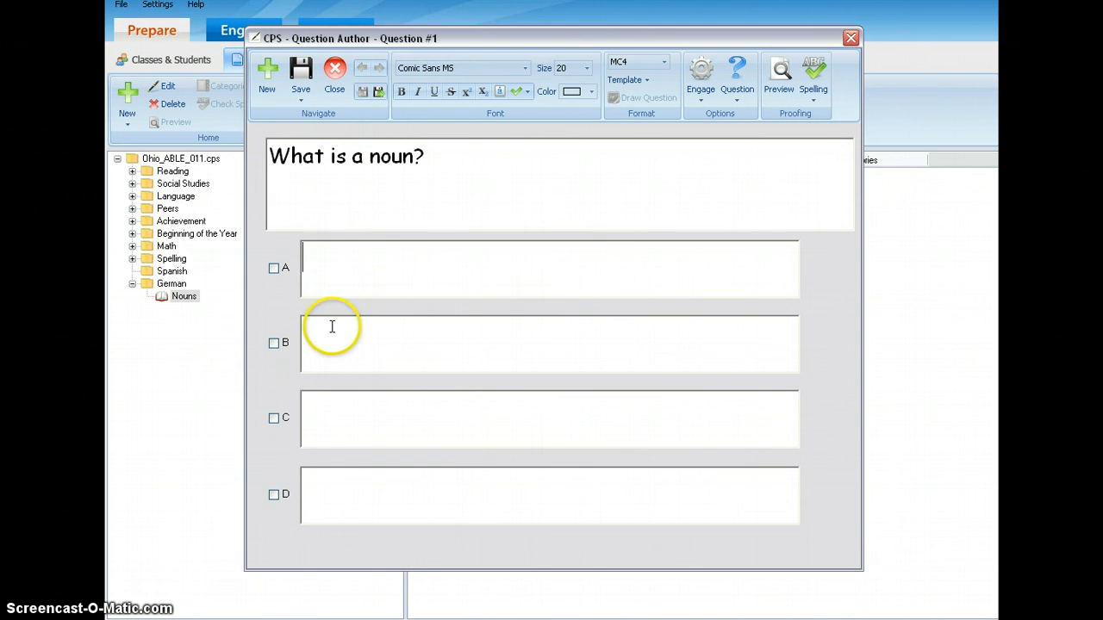
left_click(333, 421)
left_click(326, 486)
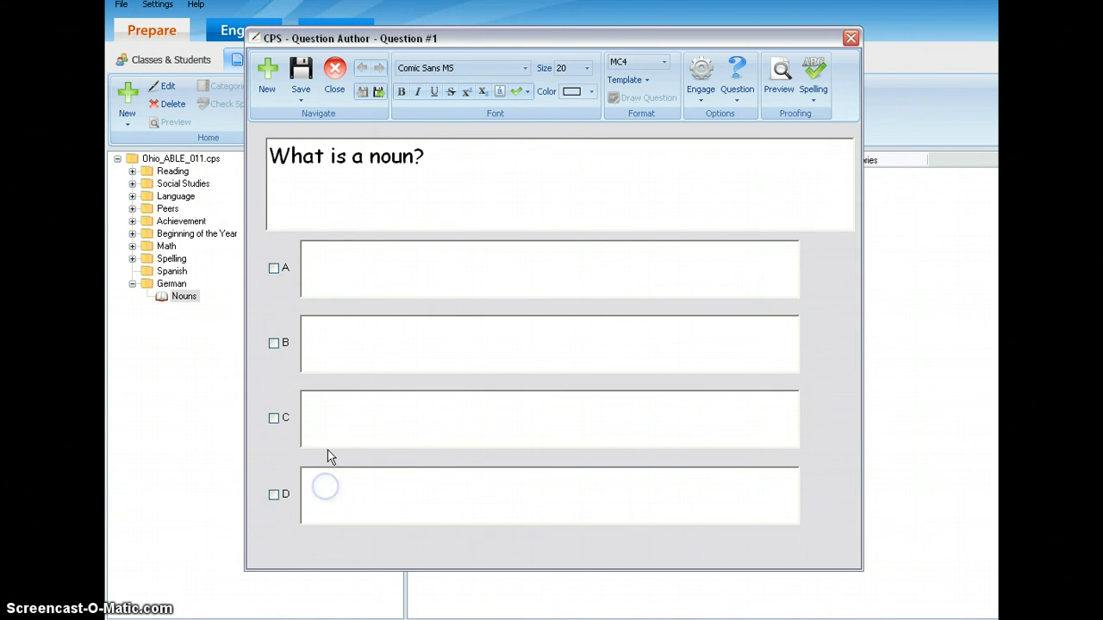
left_click(340, 348)
left_click(336, 278)
type("An action")
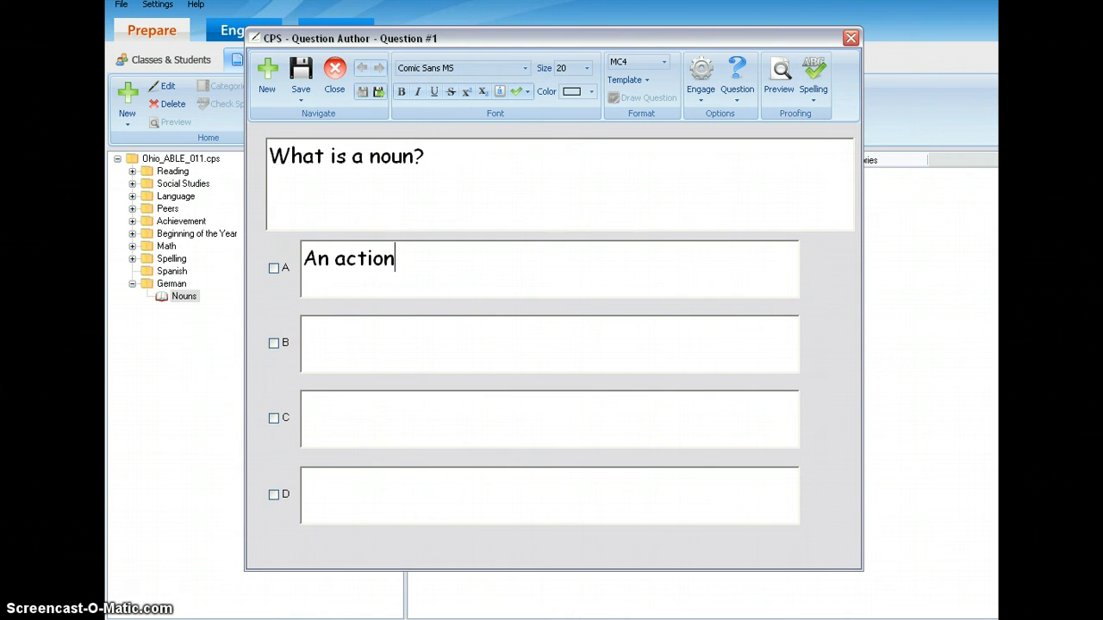
type(".")
Enter "Describes a person." as answer B.
key("Tab")
type("A")
key("BackSpace")
type("Describes")
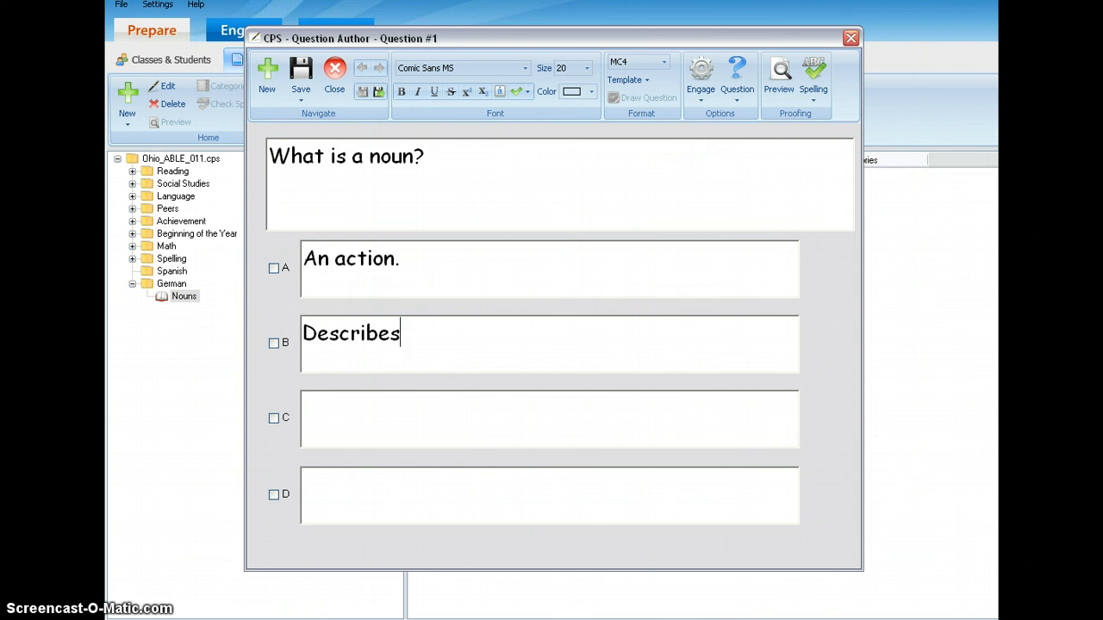
type(" a person.")
Enter "A person, place or thing." as answer C and mark it as the correct answer.
key("Tab")
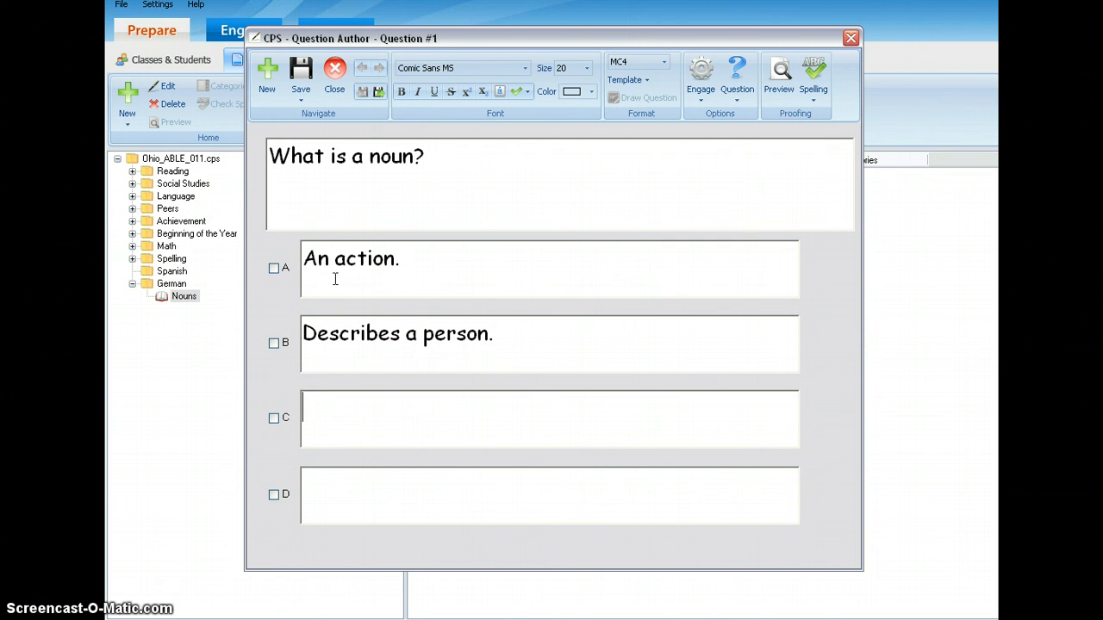
type("A person")
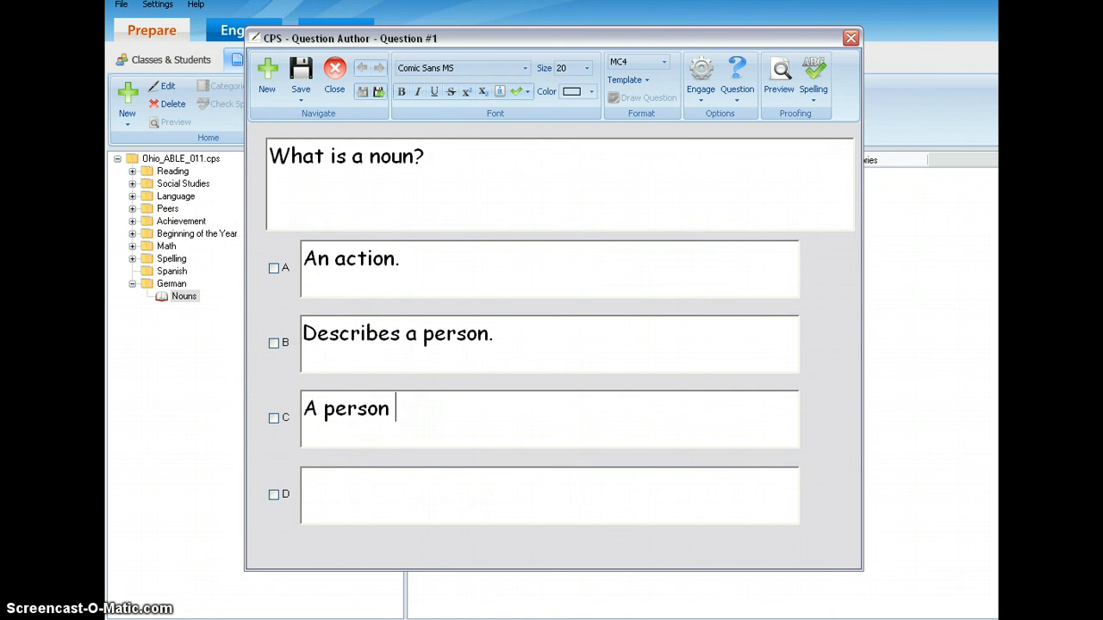
key("BackSpace")
type(",.")
key("BackSpace")
type("place or")
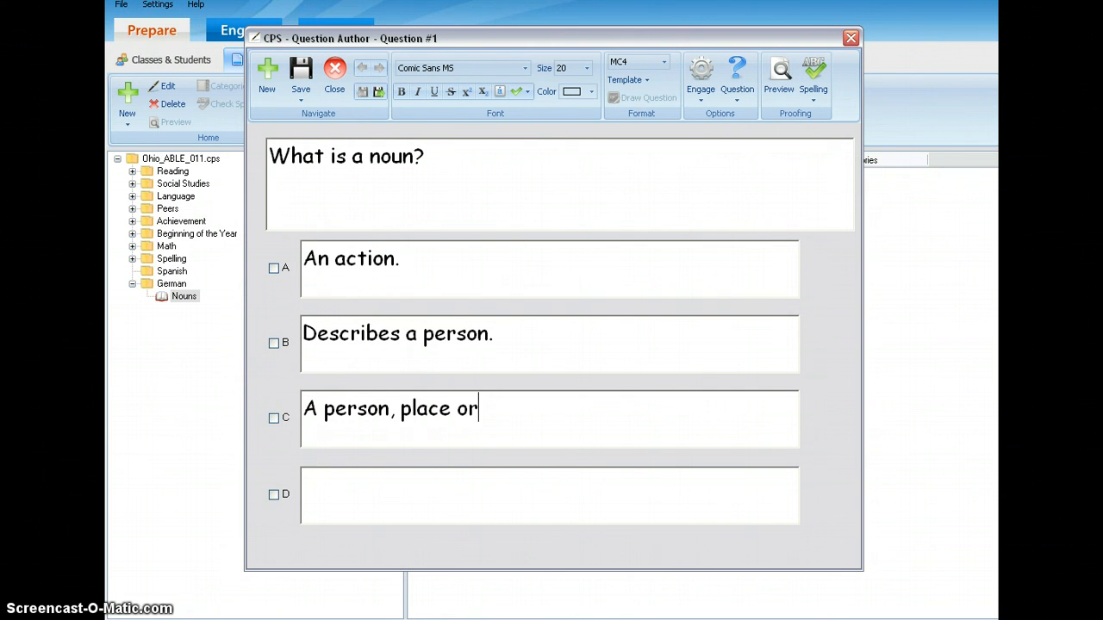
type(" thing.")
left_click(273, 419)
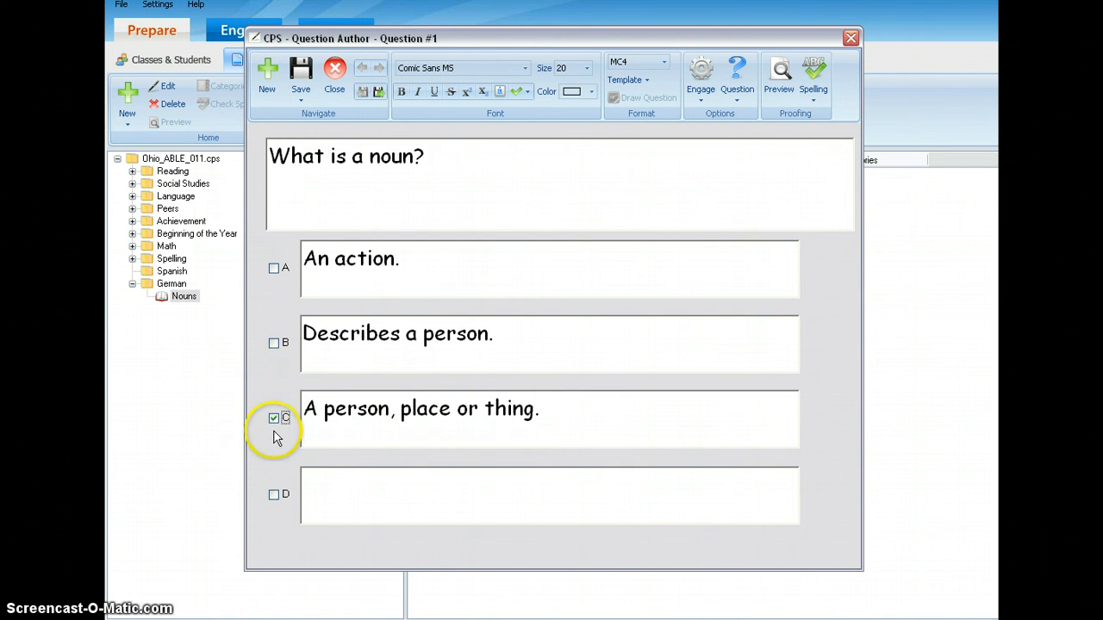
Enter "A delicious filling for a taco." as answer D, keeping C as the correct answer.
left_click(327, 480)
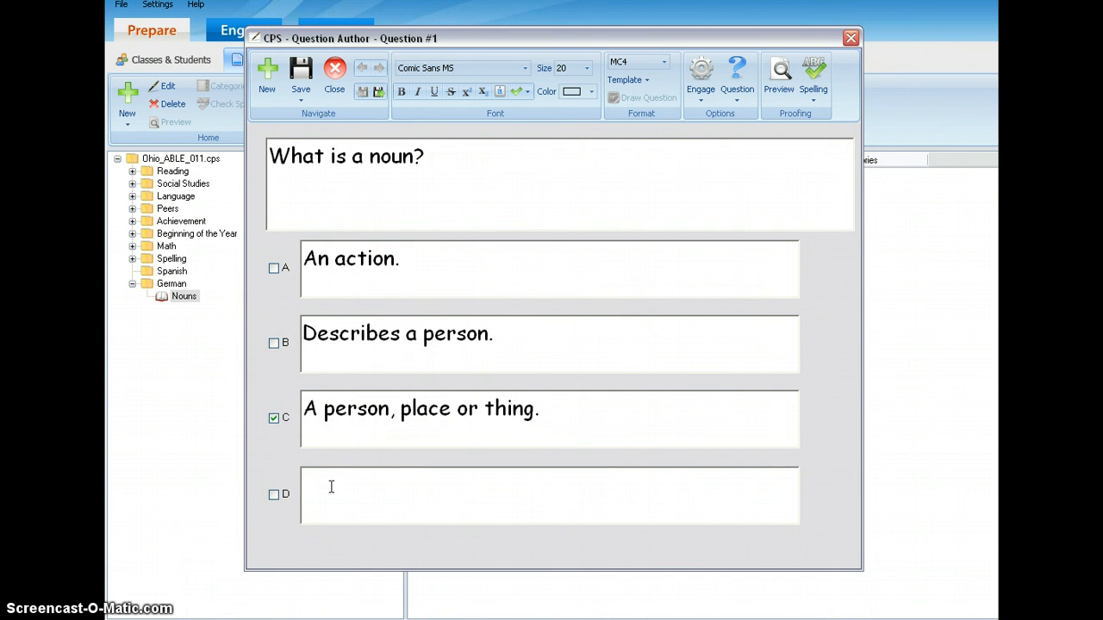
type("A ")
type("tat")
key("BackSpace")
type("s")
type("tey")
key("BackSpace")
key("BackSpace")
key("BackSpace")
key("BackSpace")
key("BackSpace")
key("BackSpace")
type("delicious filling")
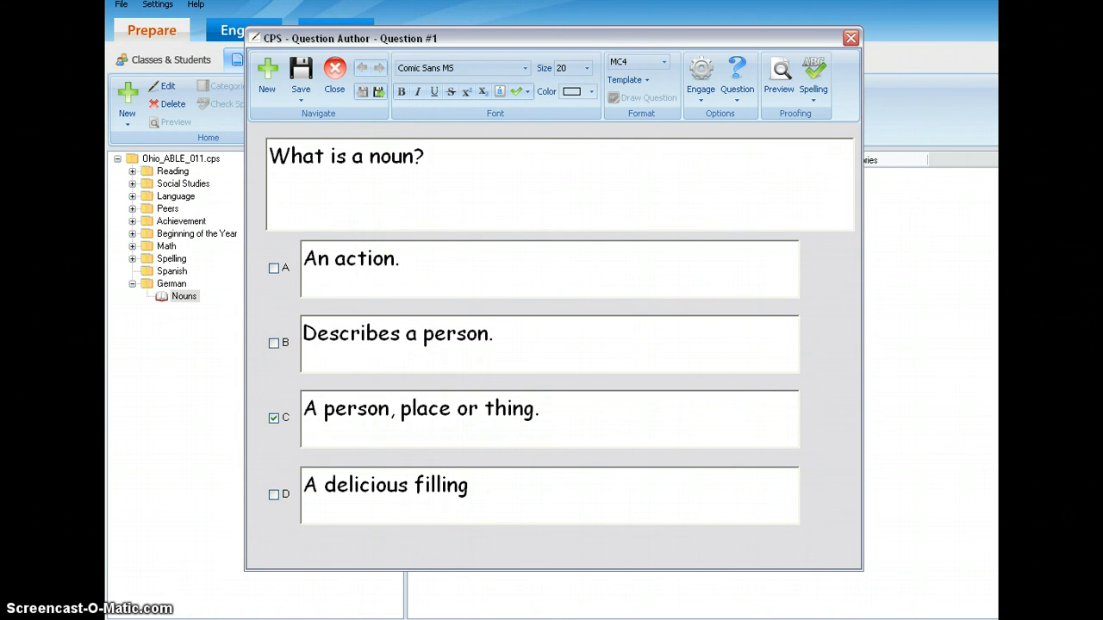
type(" for a tac")
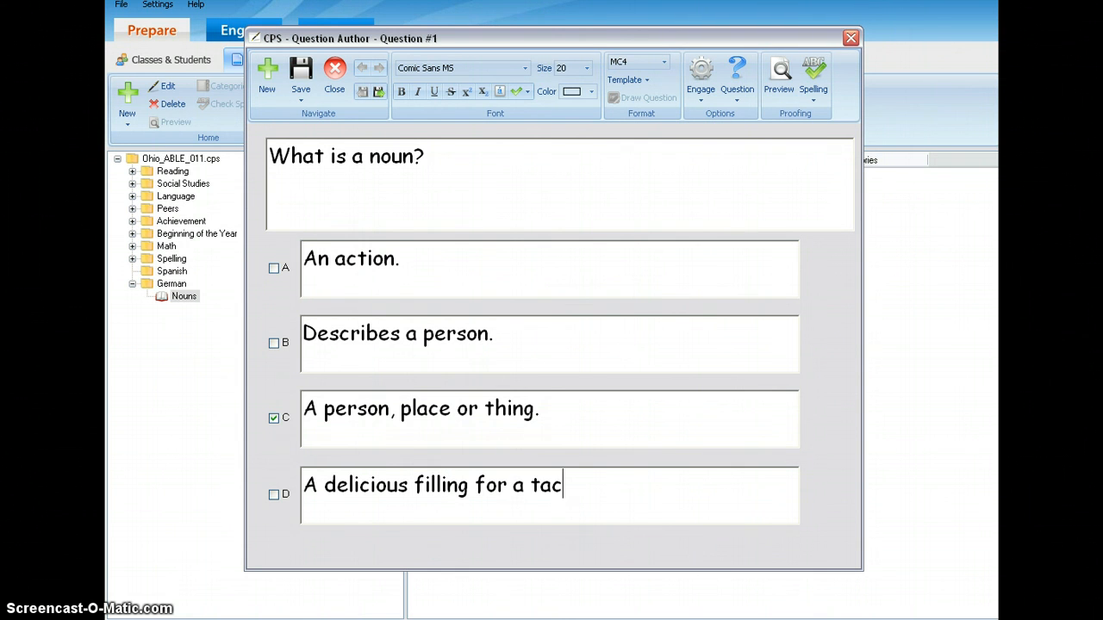
type("o.")
left_click(281, 419)
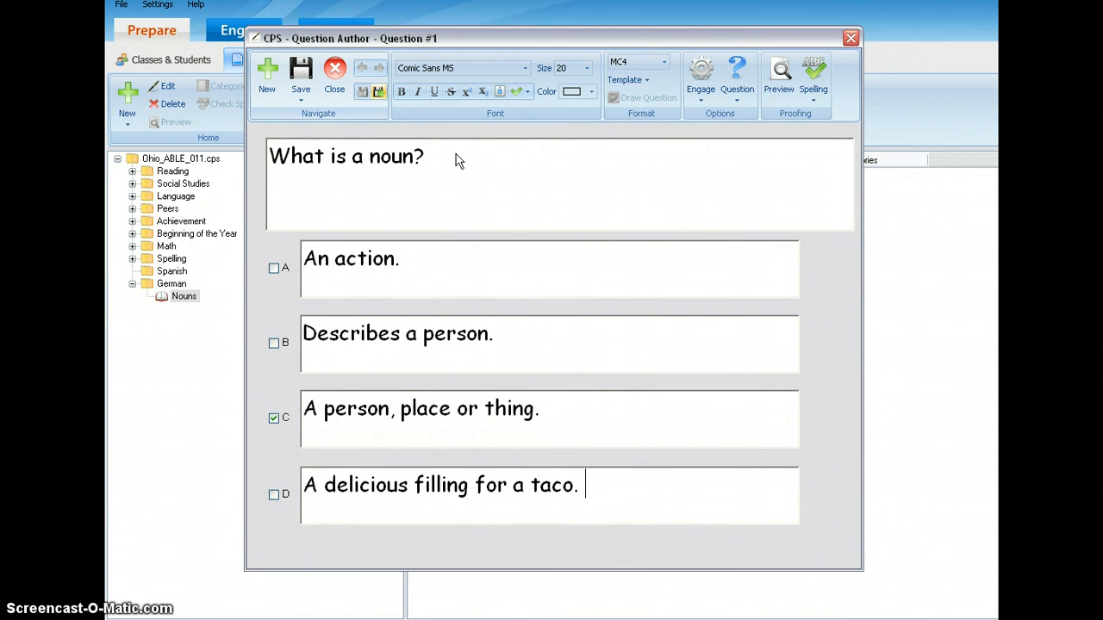
Save the first question and start Question #2 with the text "Which of these is a noun?".
left_click(377, 92)
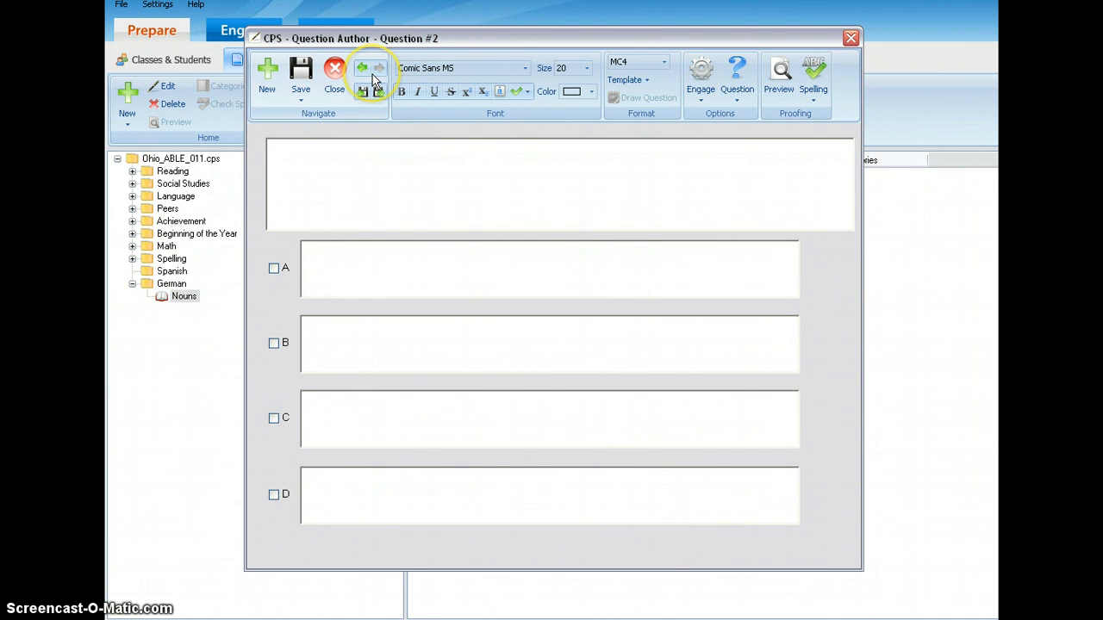
left_click(342, 188)
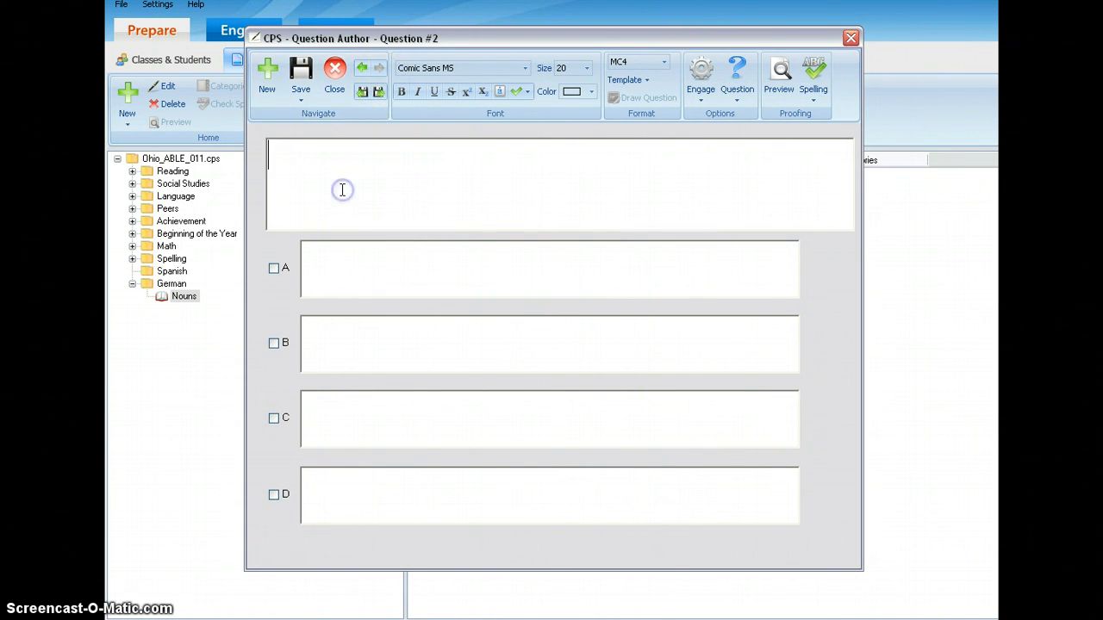
type("W")
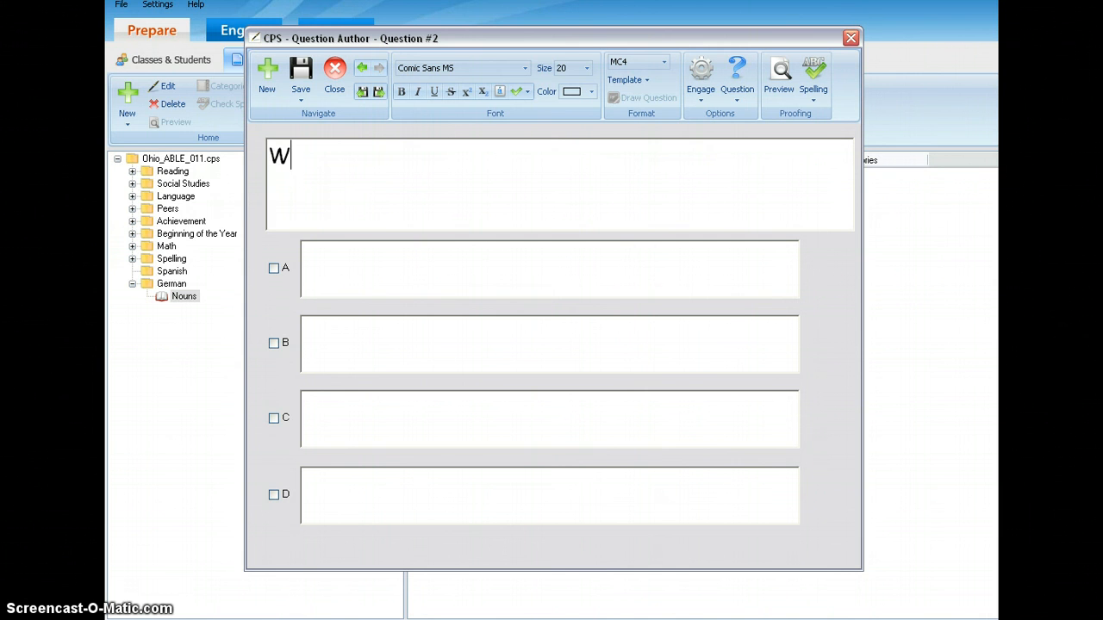
type("hic hof")
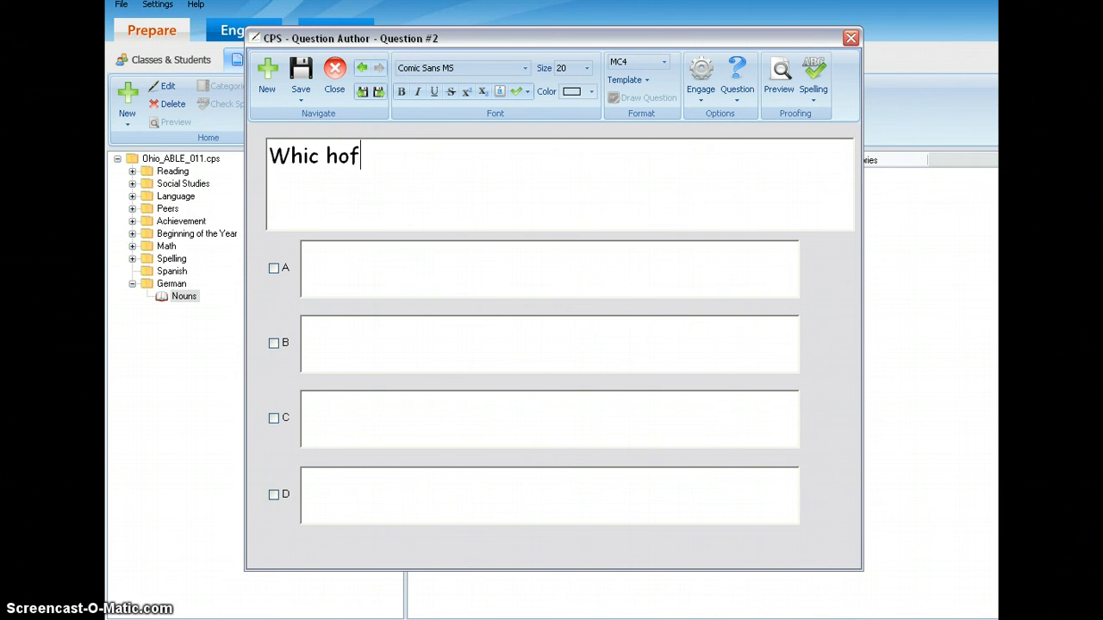
key("BackSpace")
key("BackSpace")
key("BackSpace")
key("BackSpace")
type("h of these is a ")
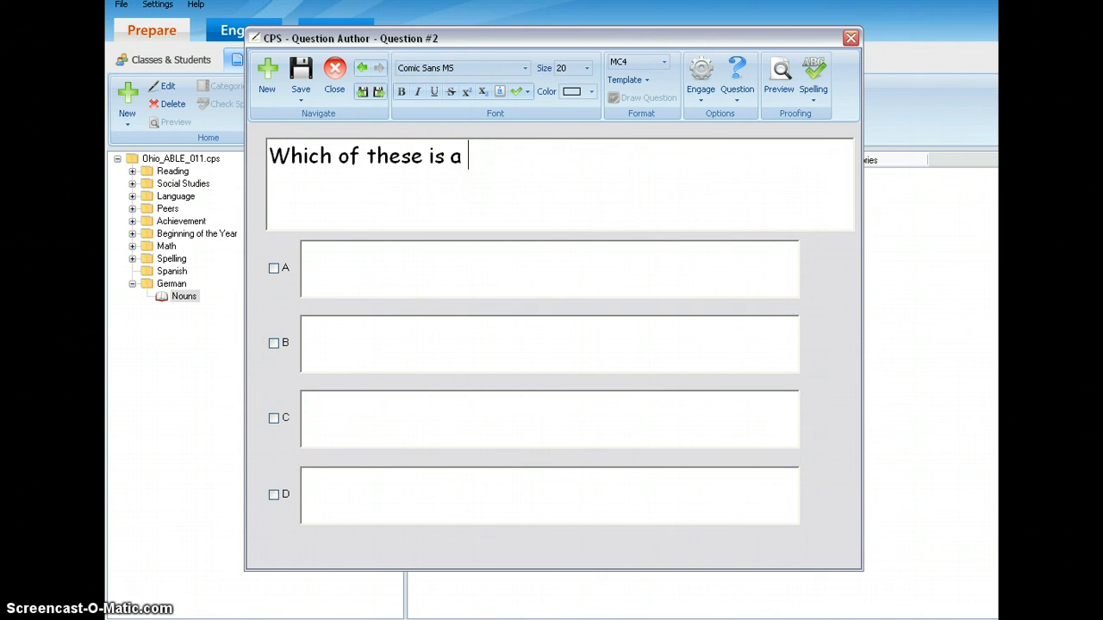
type("noun?")
Enter the answers jumping, hopping, frog and leaping for A to D, and mark frog as correct.
key("Tab")
type("jumping")
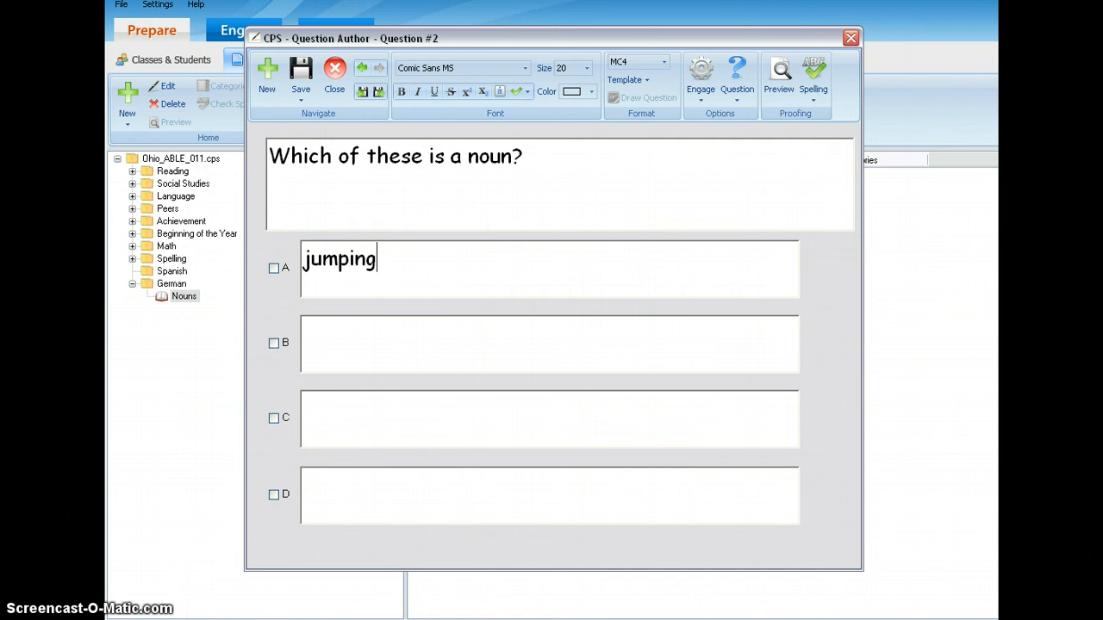
key("Tab")
type("hopping")
key("Tab")
type("frog")
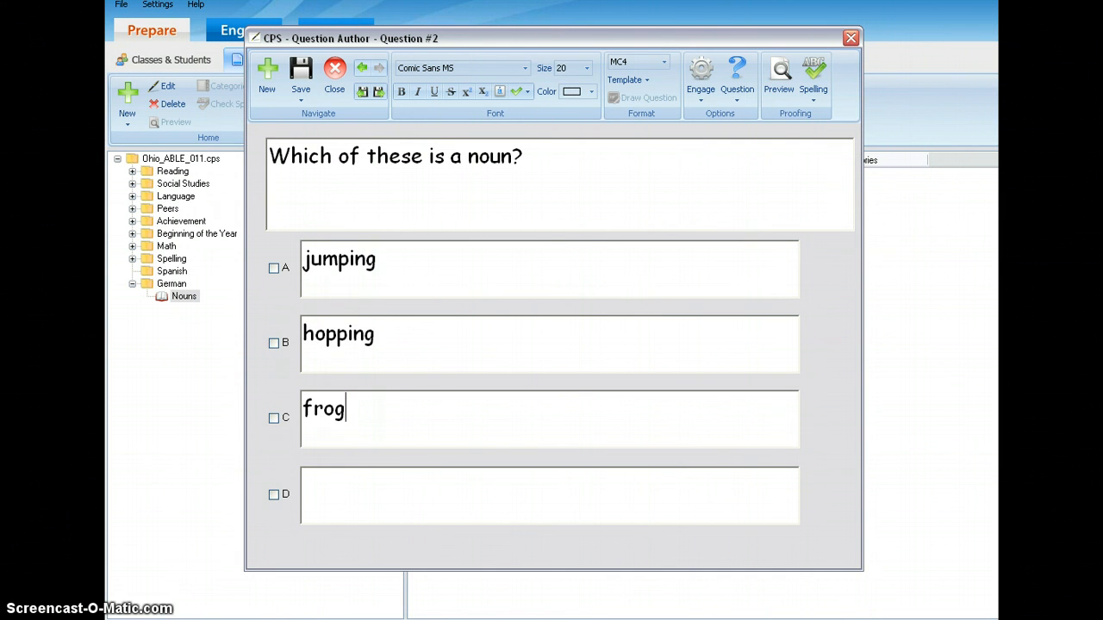
key("Tab")
type("leaping")
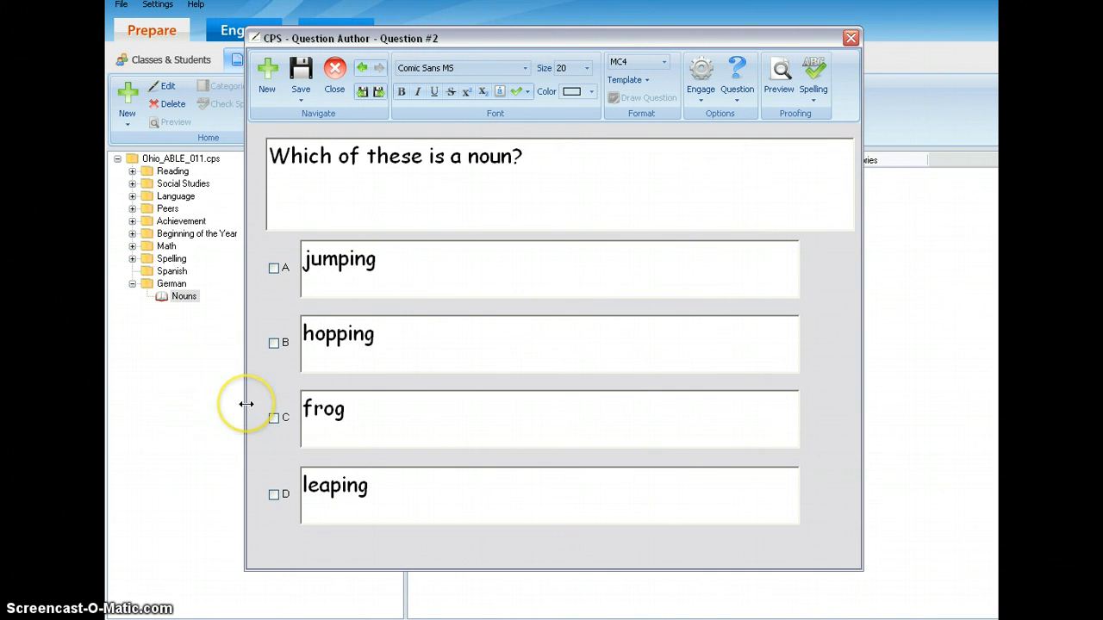
left_click(273, 417)
Make the whole text of Question #2 bold, italic and underlined, and try strikethrough on it.
left_click(535, 156)
mouse_move(517, 156)
left_mouse_down()
mouse_move(400, 156)
mouse_move(522, 156)
left_mouse_up()
left_click(522, 156)
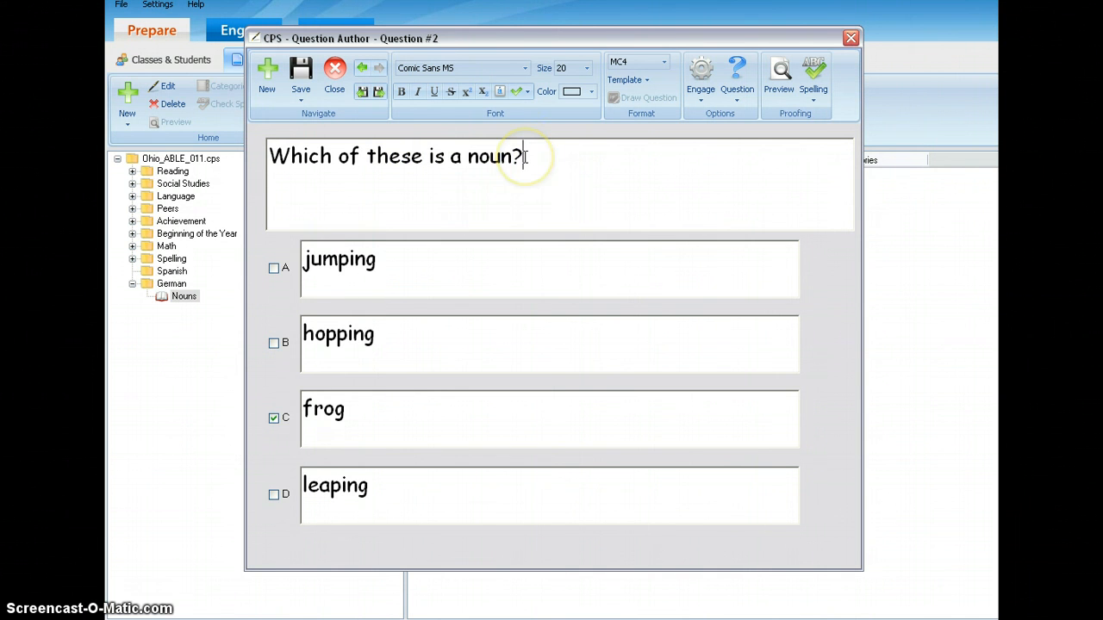
left_click_drag(525, 156, 249, 164)
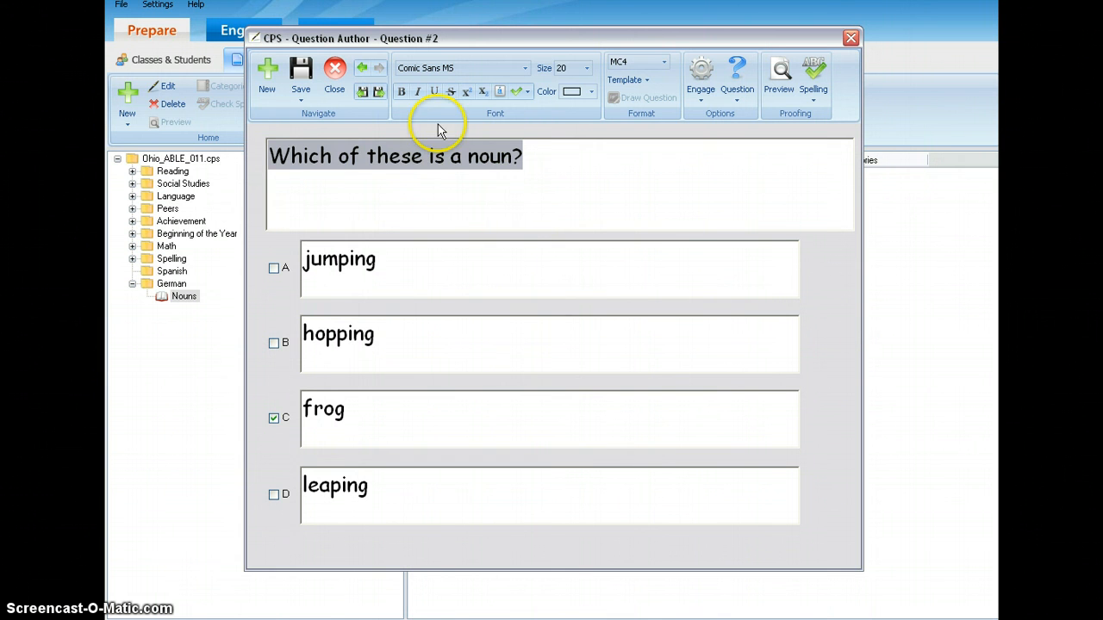
left_click(401, 92)
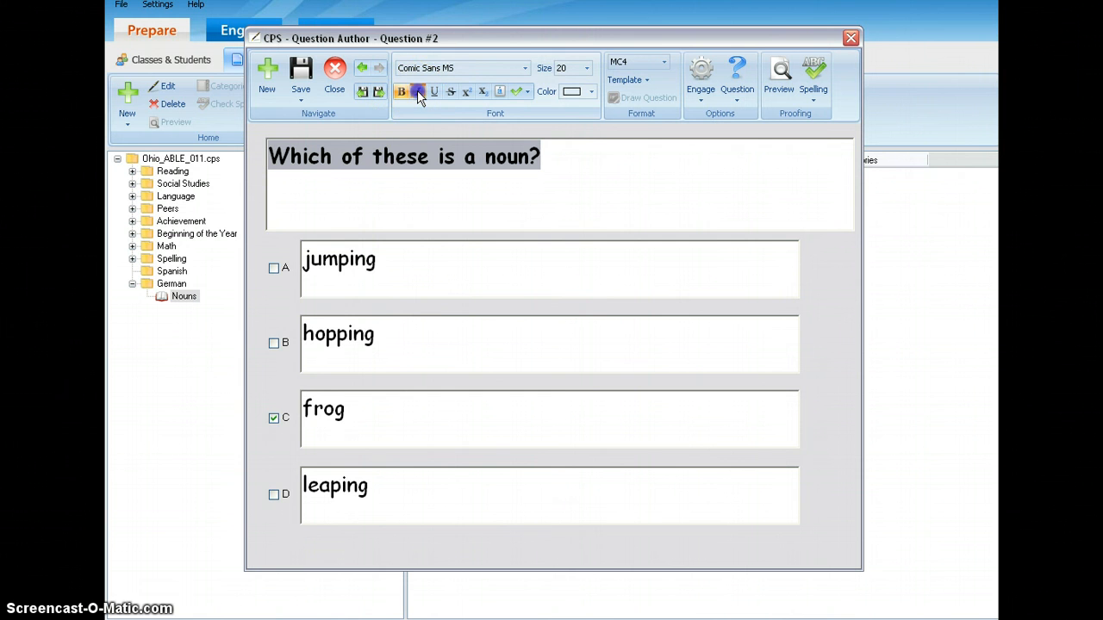
left_click(419, 93)
left_click(435, 92)
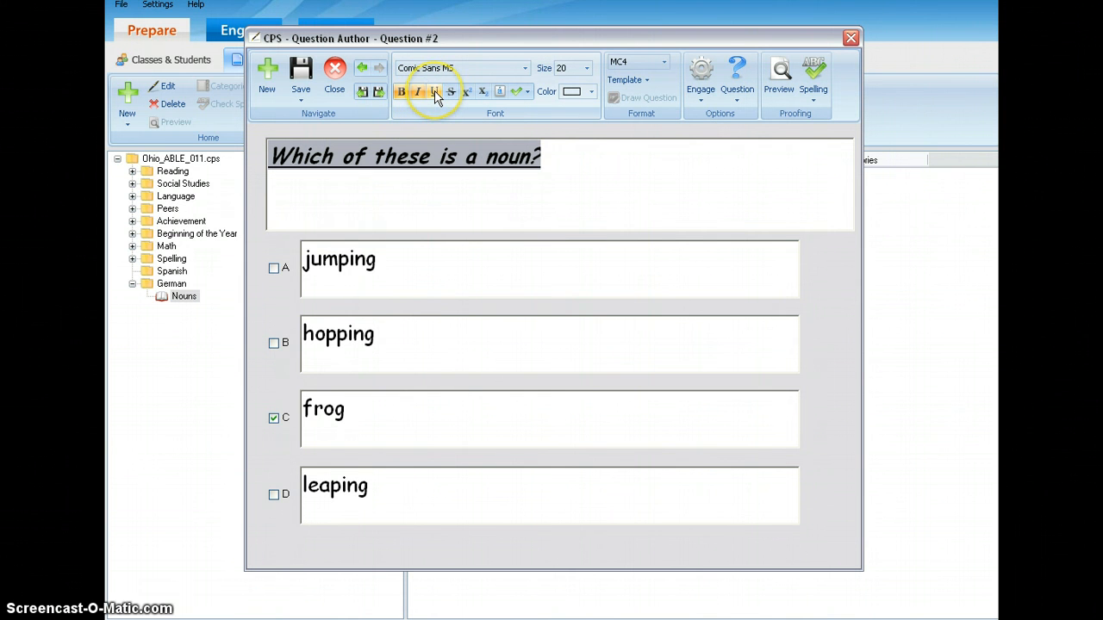
left_click(450, 92)
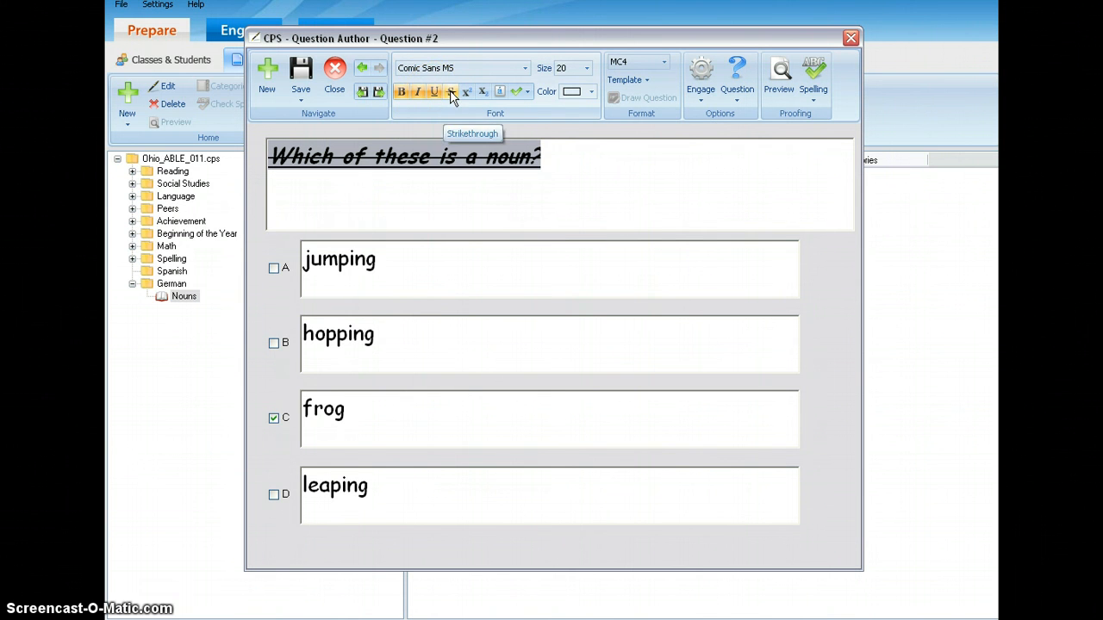
Color the question text light red using the custom color palette.
left_click(593, 91)
left_click(593, 91)
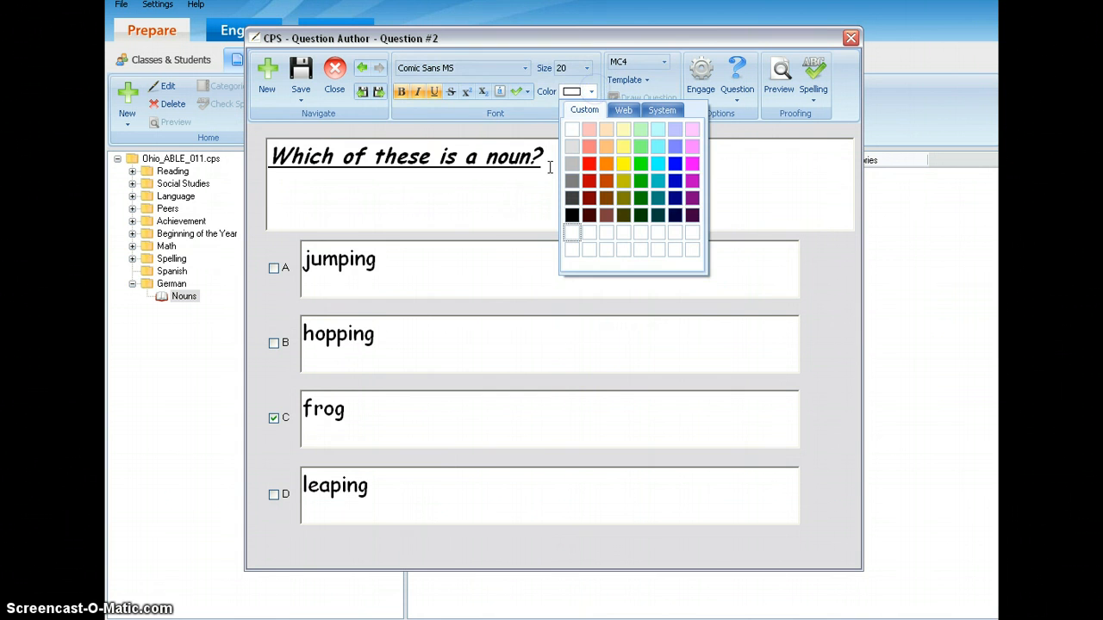
left_click(588, 146)
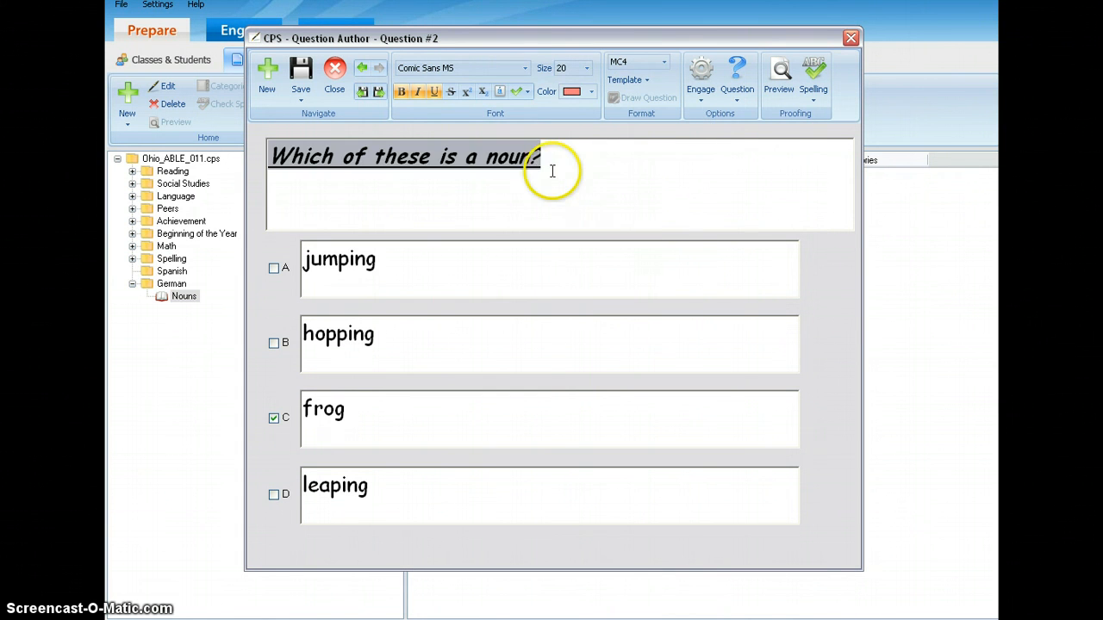
Set the font size of Question #2's text to 26.
left_click_drag(552, 170, 293, 178)
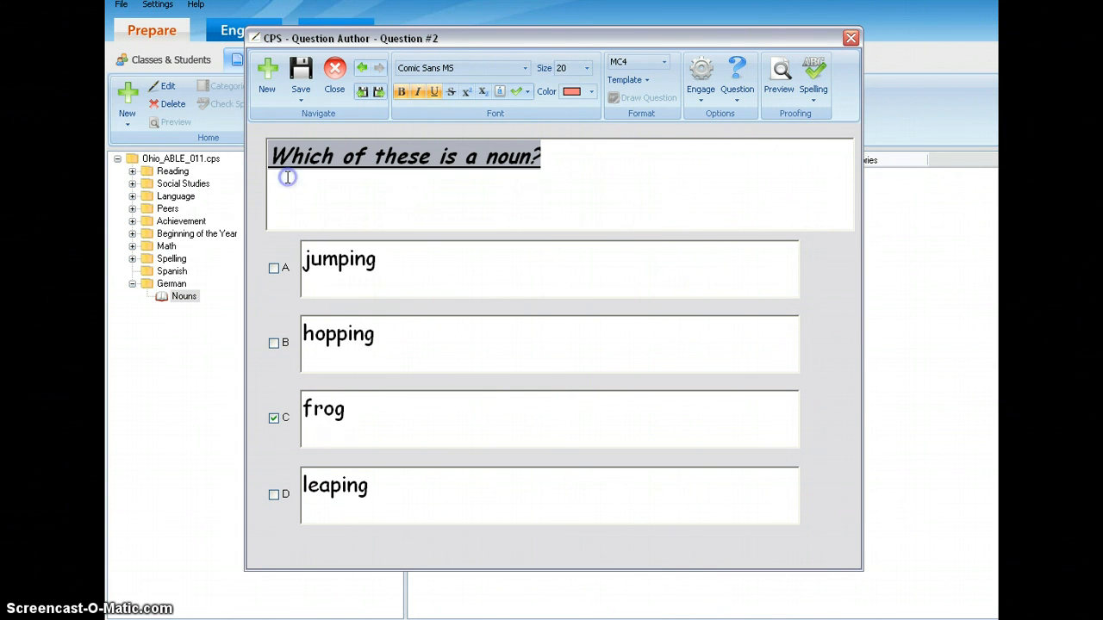
left_click(587, 69)
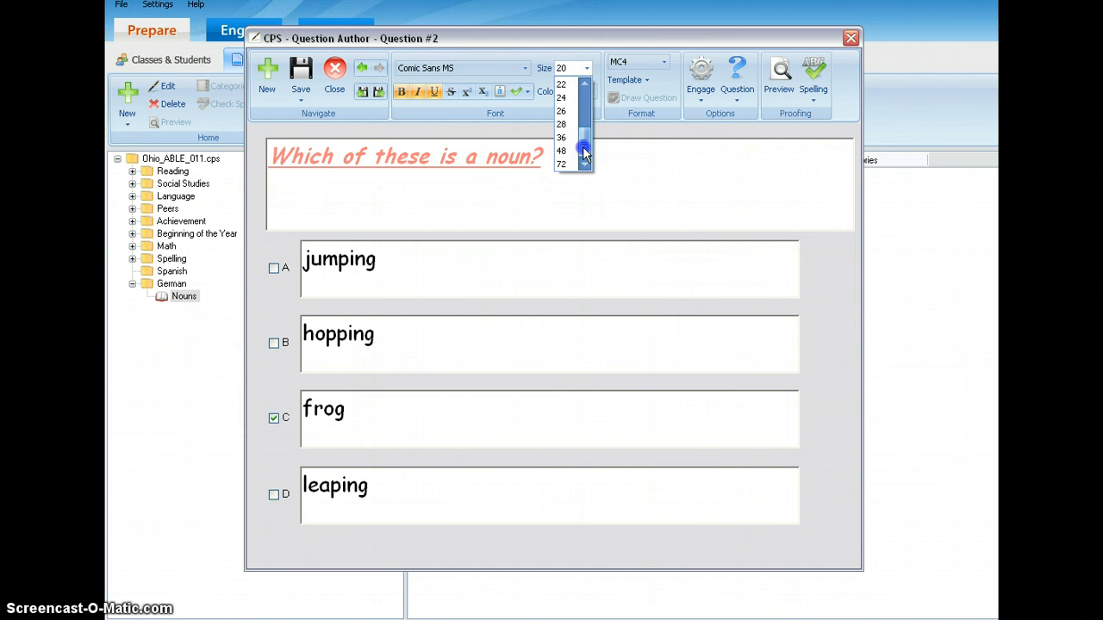
left_click(564, 111)
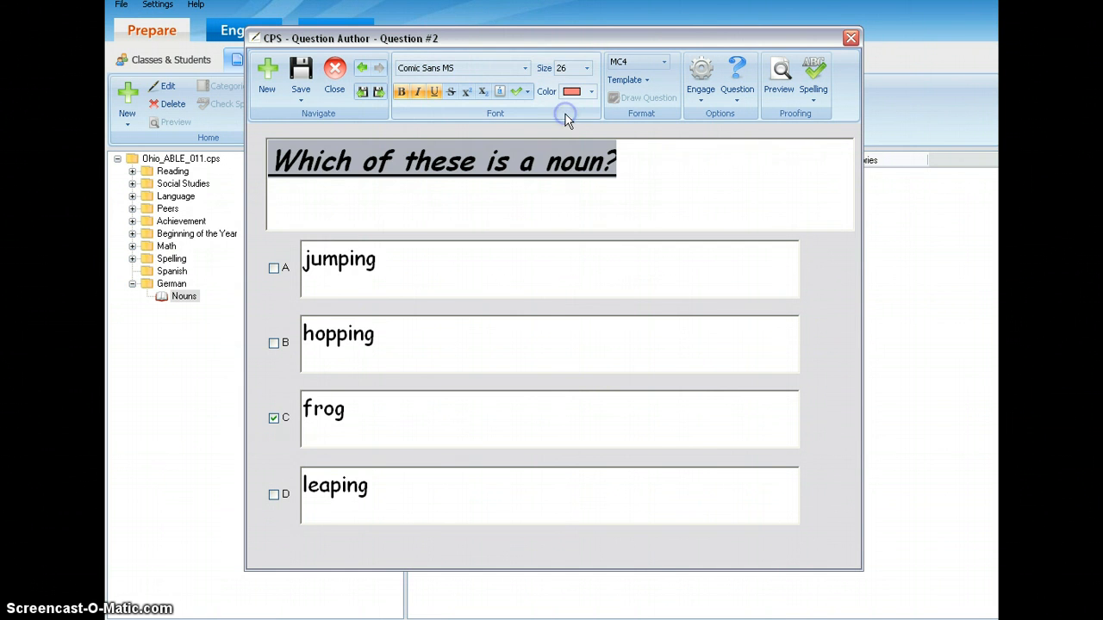
left_click(631, 162)
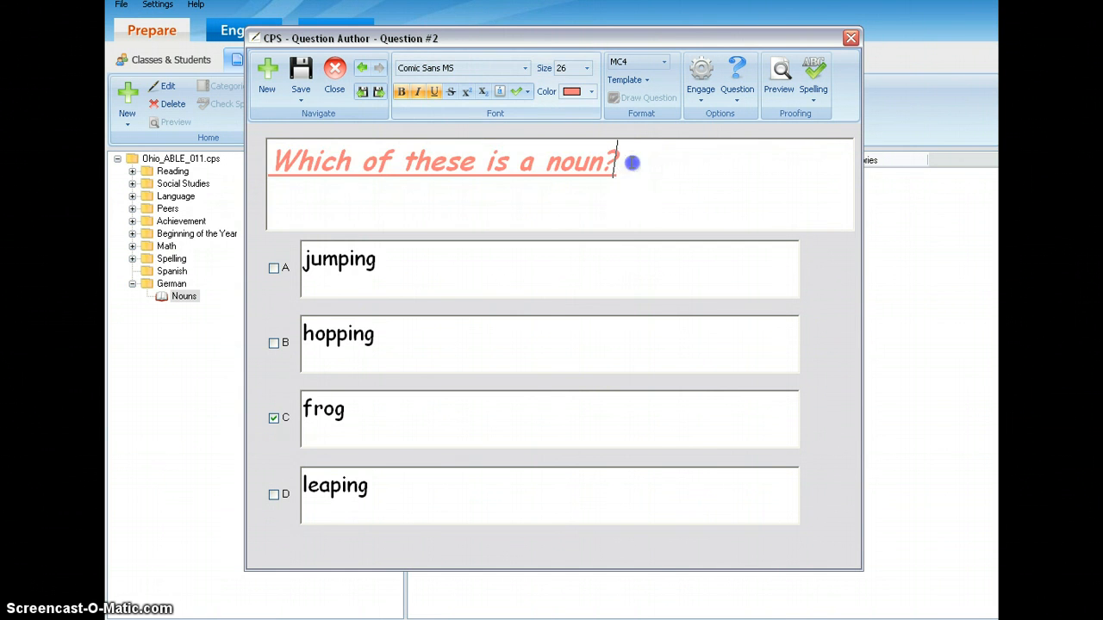
left_click(591, 207)
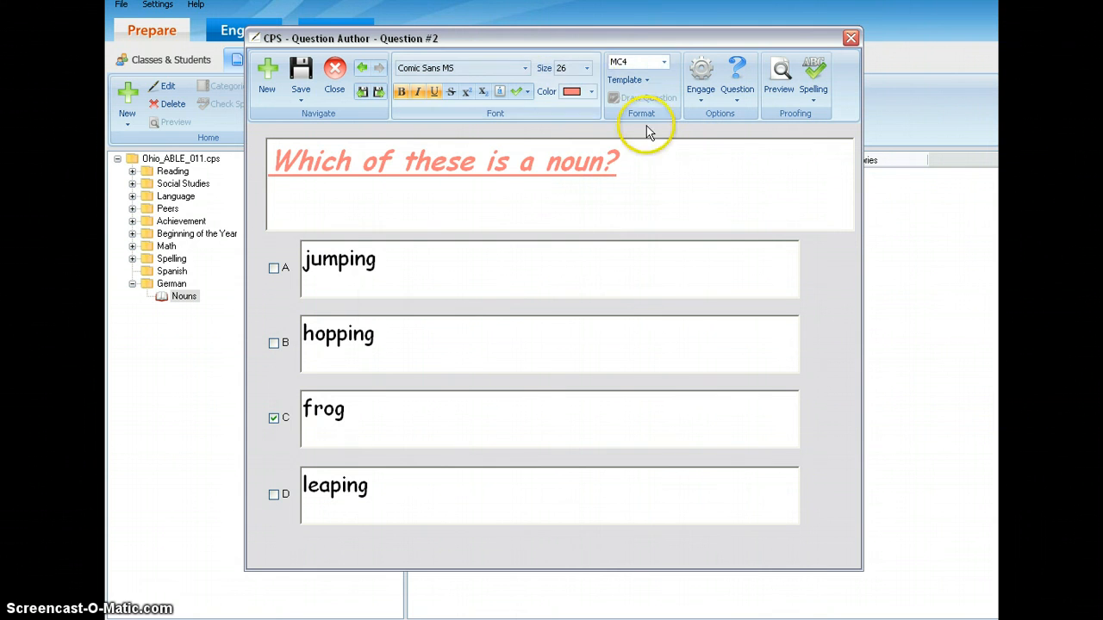
Remove the underline, italic and bold formatting from the whole text of Question #2.
left_click_drag(629, 157, 267, 160)
left_click(438, 91)
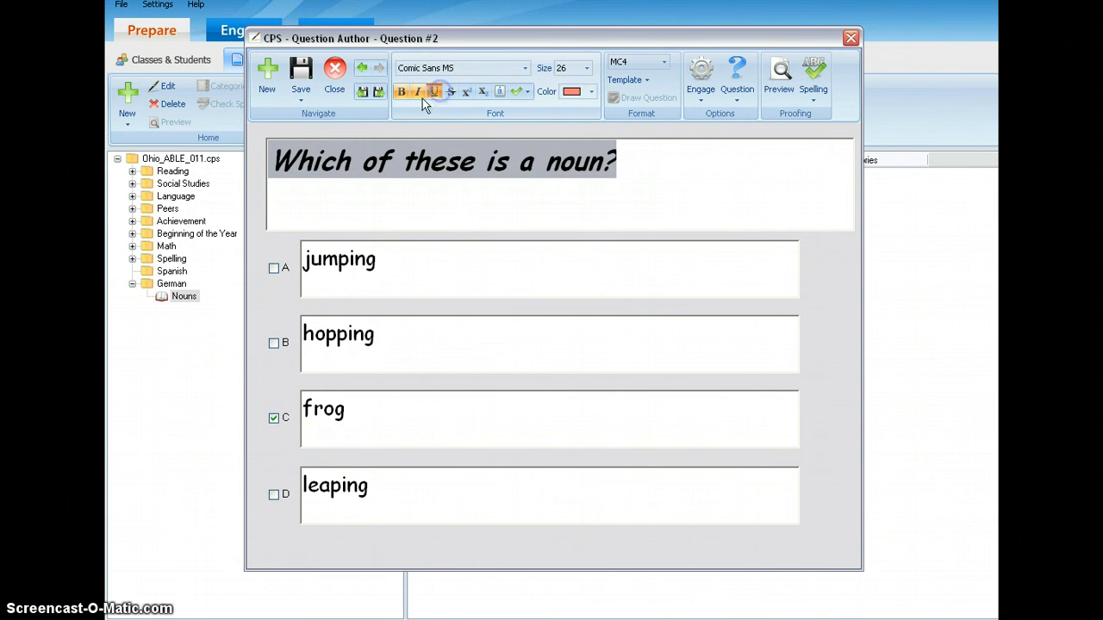
left_click(418, 93)
left_click(403, 93)
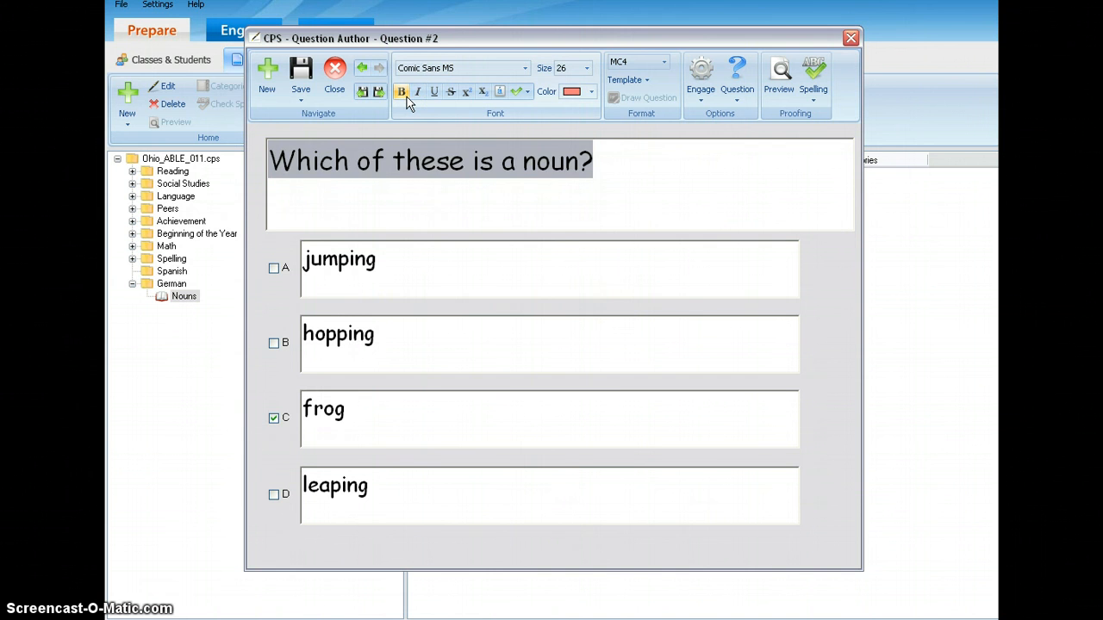
Color the text of Question #2 black using the custom color palette.
left_click(571, 91)
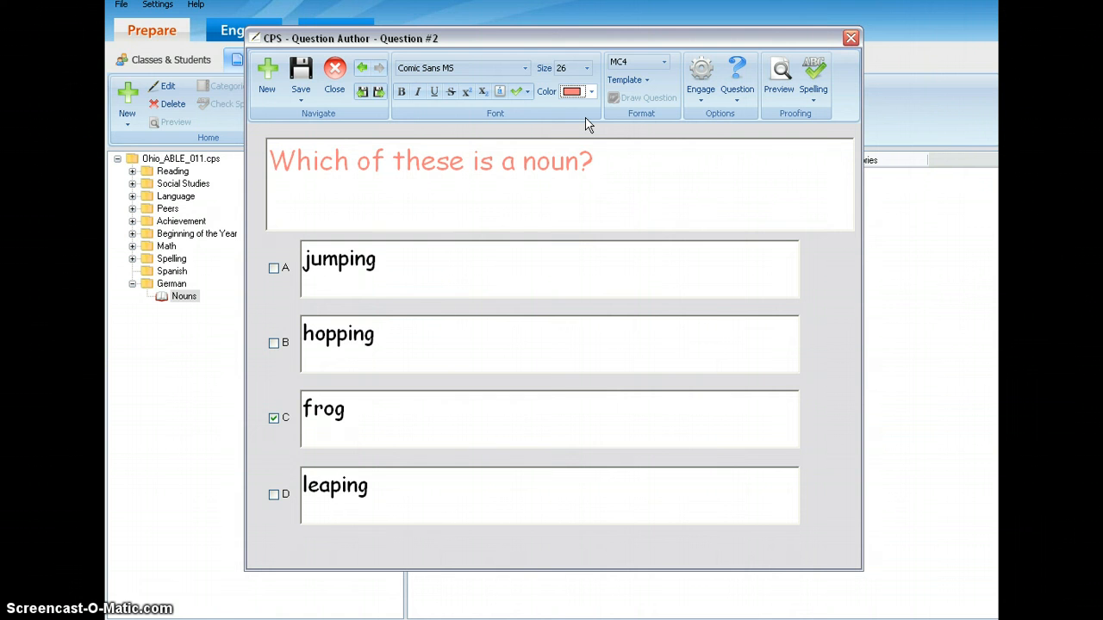
left_click(591, 92)
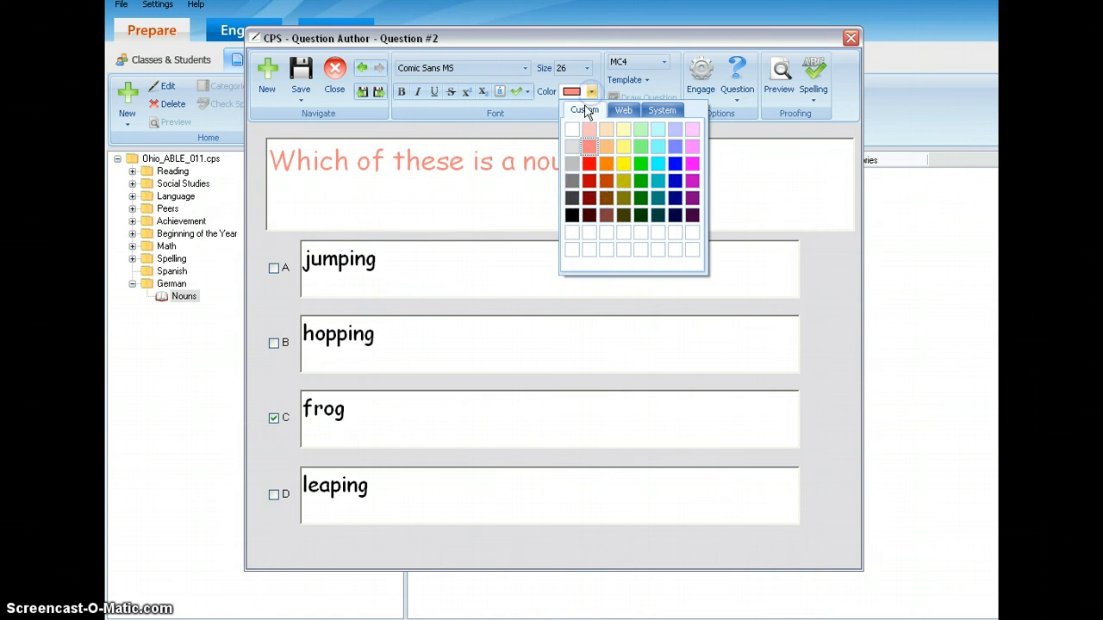
left_click(571, 214)
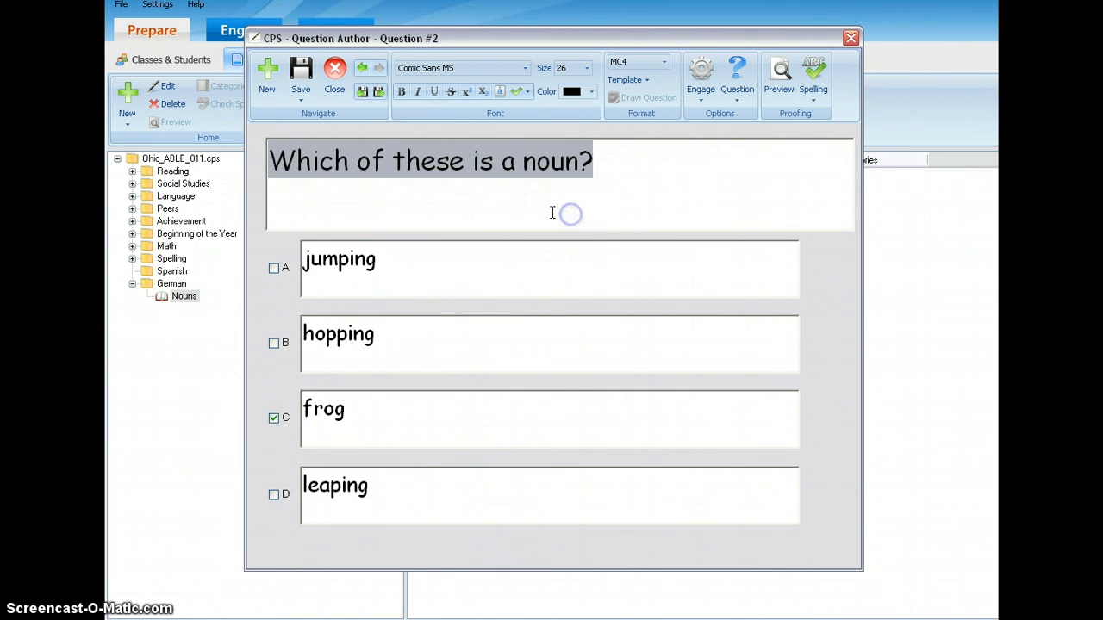
left_click(470, 213)
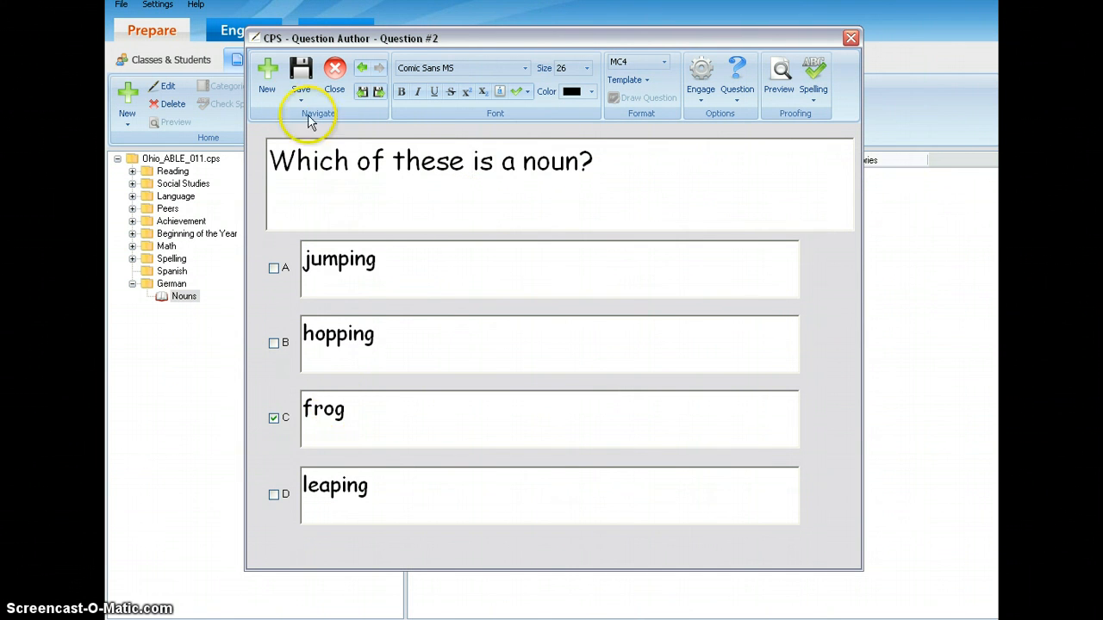
Save Question #2 and close the question editor to return to the Nouns lesson.
left_click(302, 74)
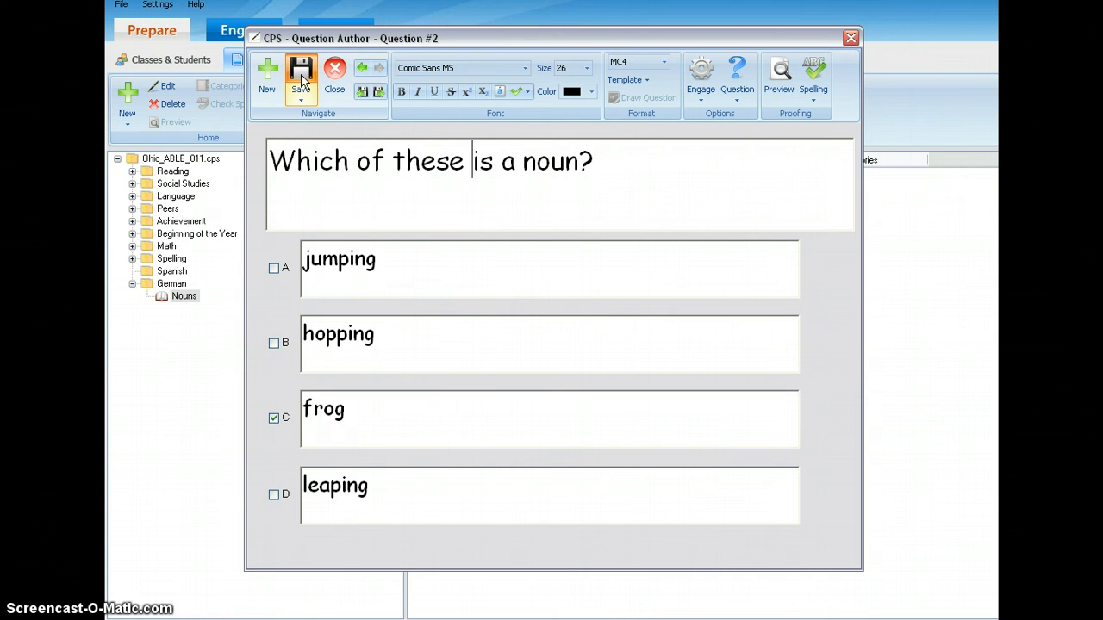
left_click(850, 39)
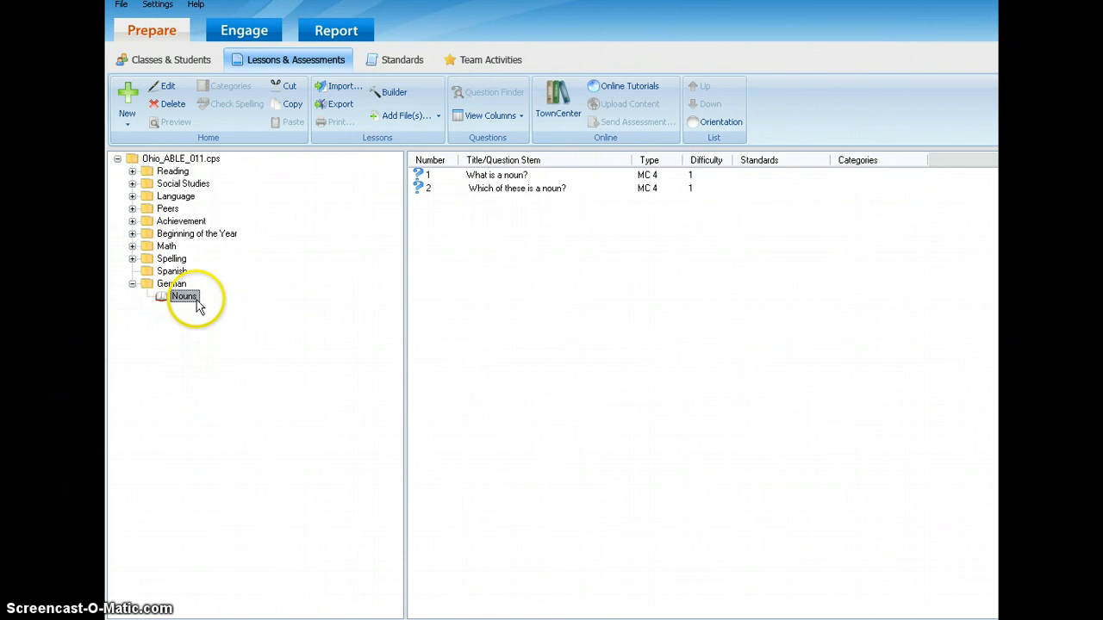
Review the entries of both questions in the Nouns lesson's list, including their stem, type and difficulty.
left_click(487, 178)
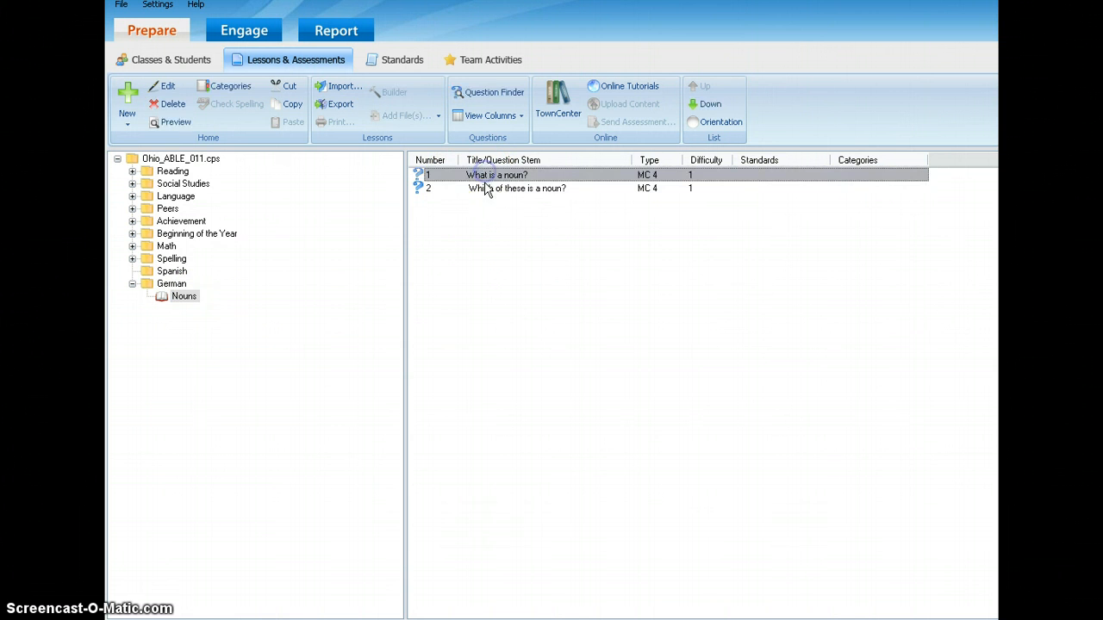
left_click(485, 199)
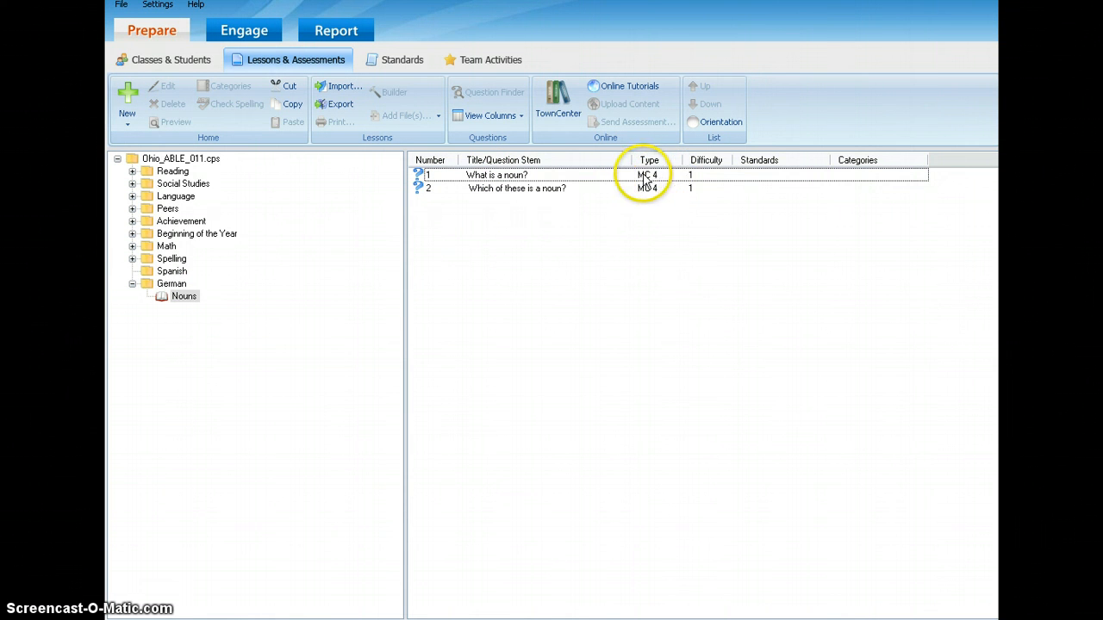
left_click(699, 178)
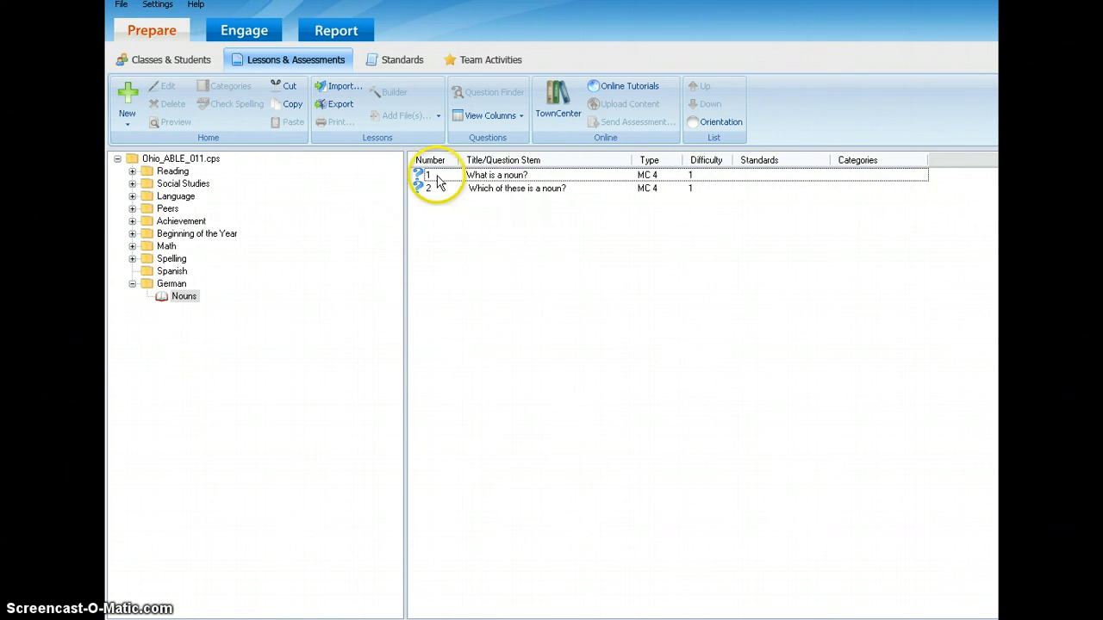
left_click(472, 188)
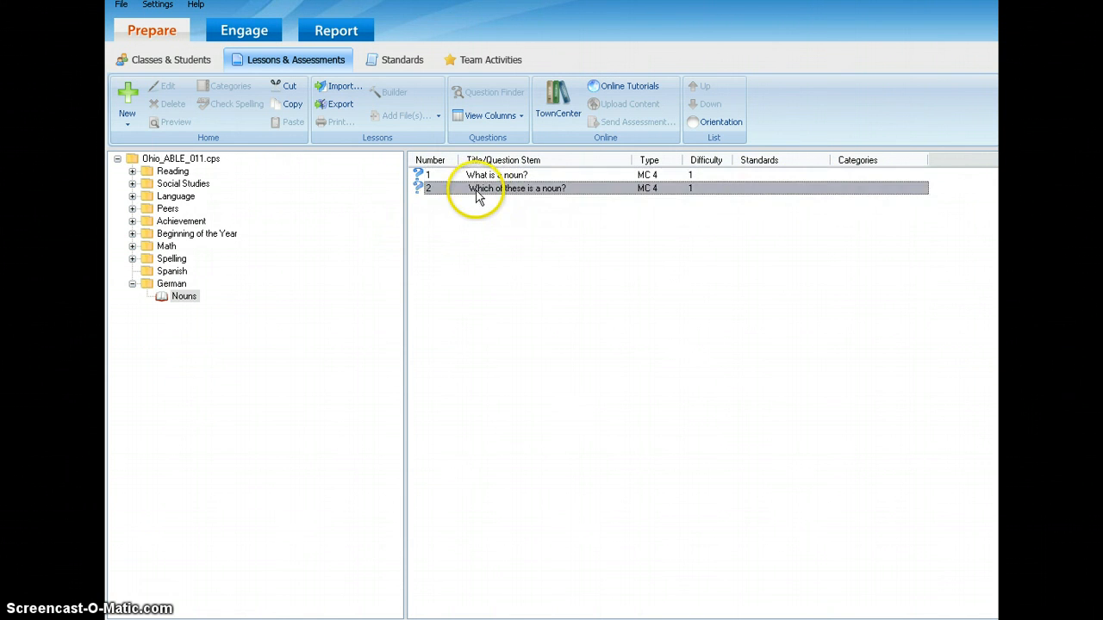
left_click(481, 177)
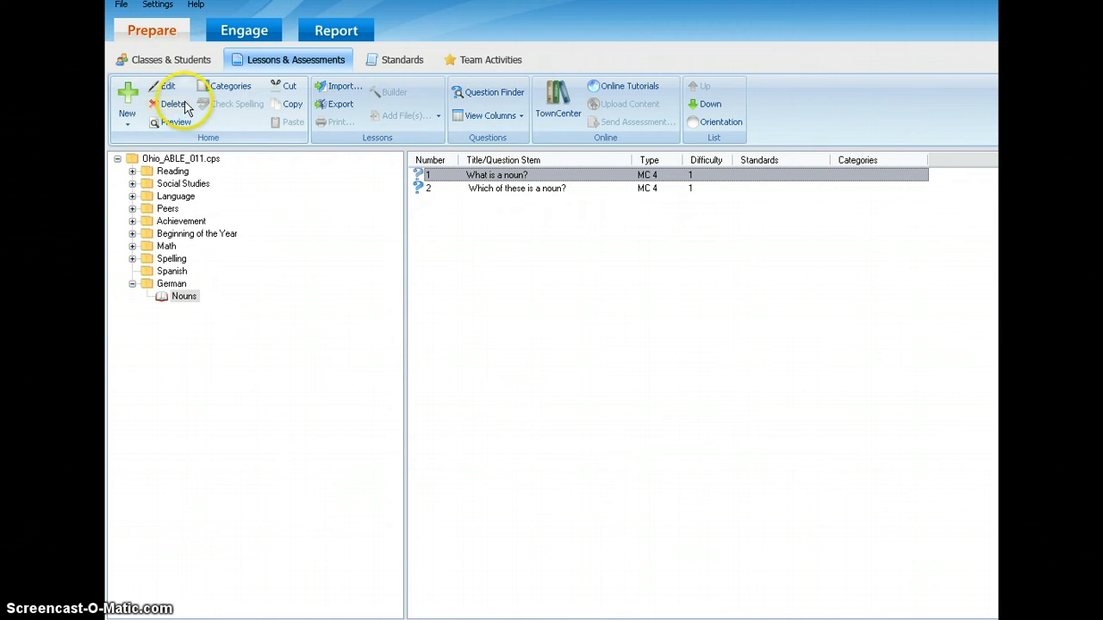
Reopen Question #2 from the lesson's list to review its contents, and close it without editing.
left_click(491, 193)
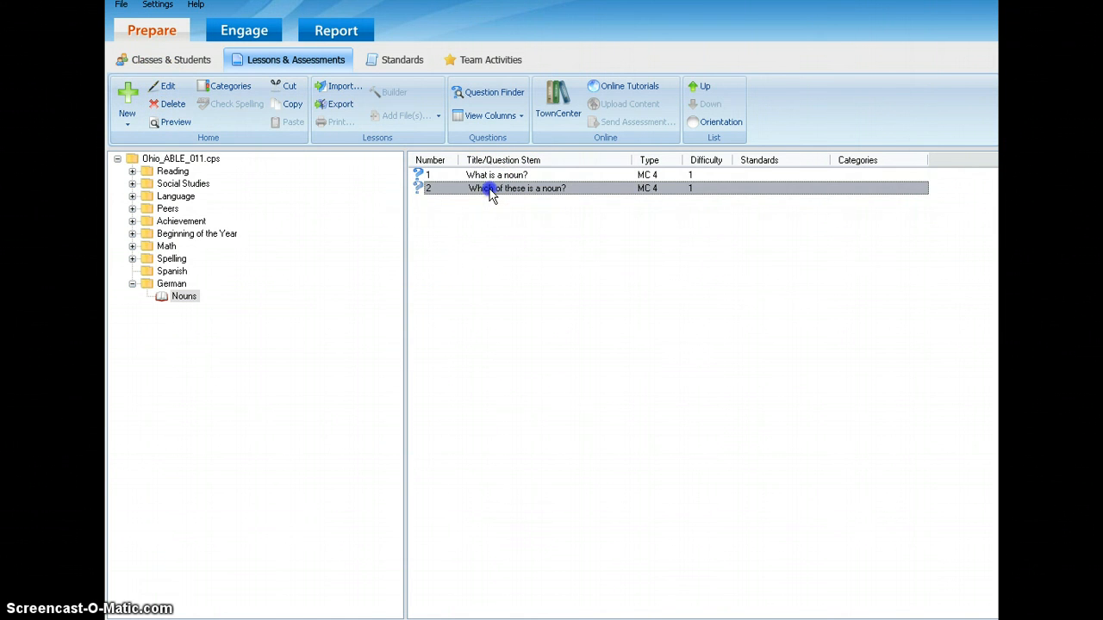
double_click(489, 193)
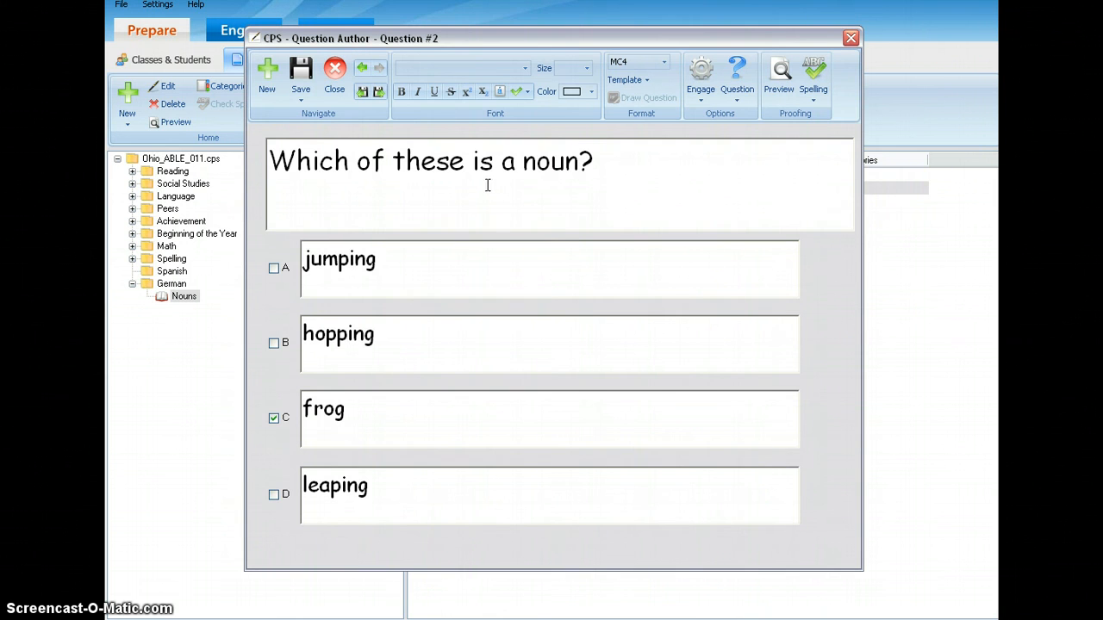
left_click(852, 39)
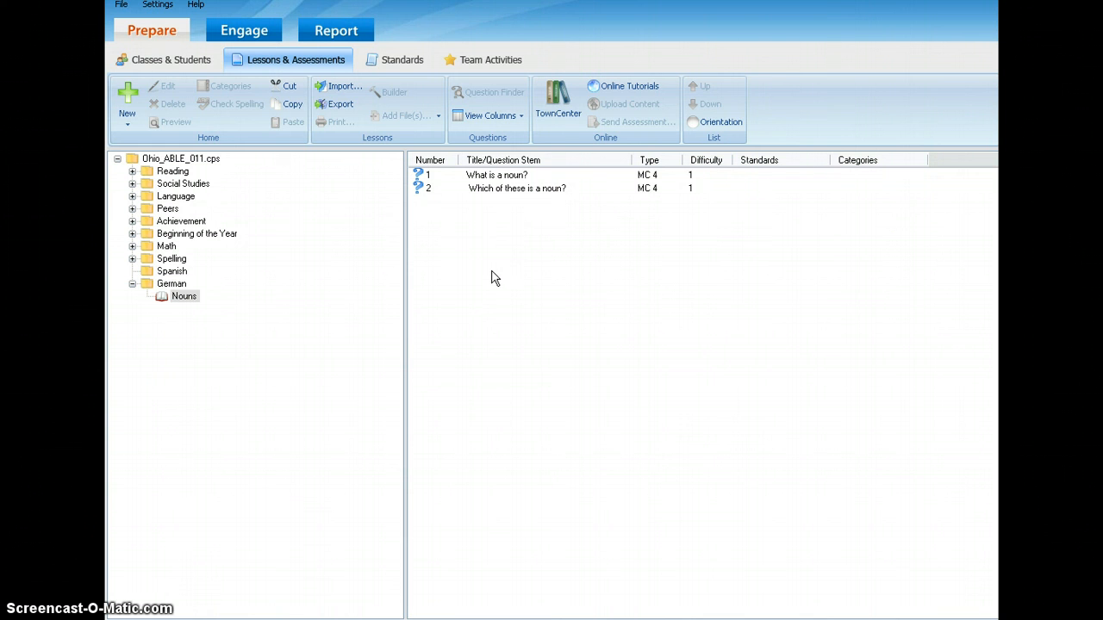
left_click(492, 272)
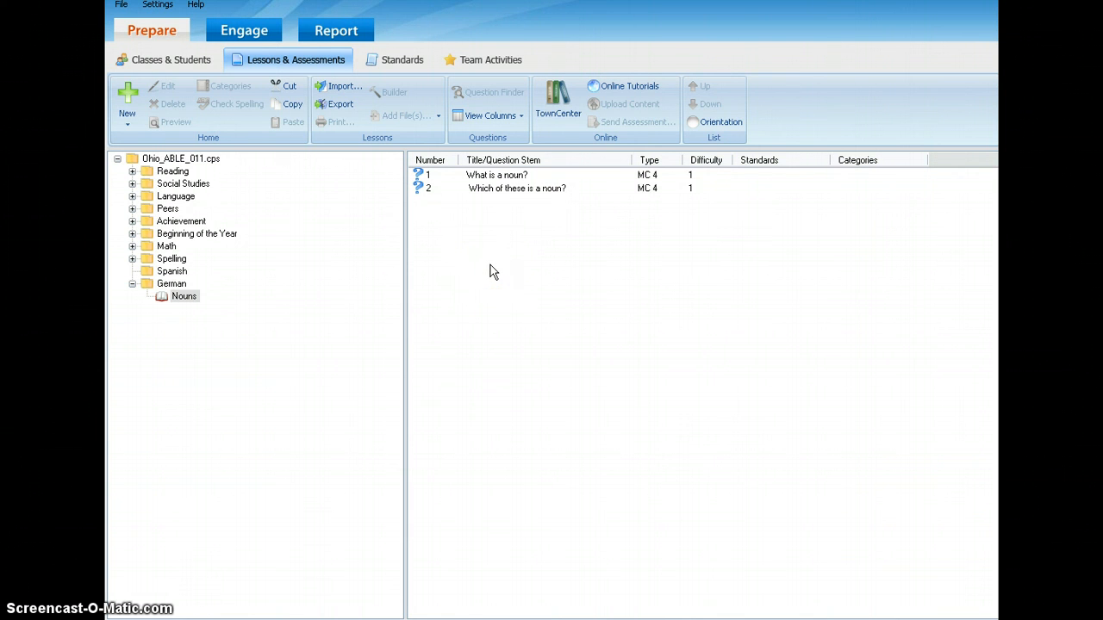